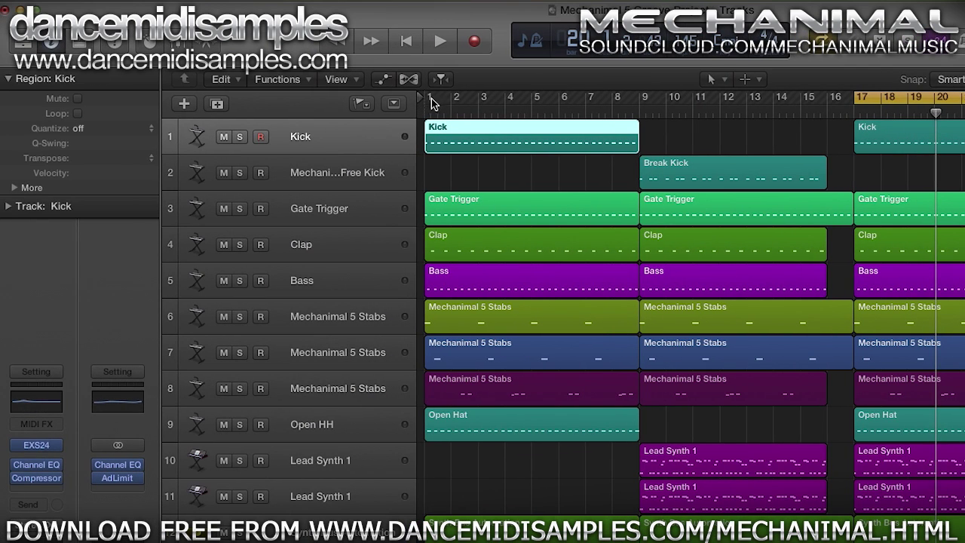
- Set the cycle range to bars 1–8, solo the Kick track and play it back
{"action": "left_click_drag", "start_coordinate": [456, 98], "coordinate": [427, 100]}
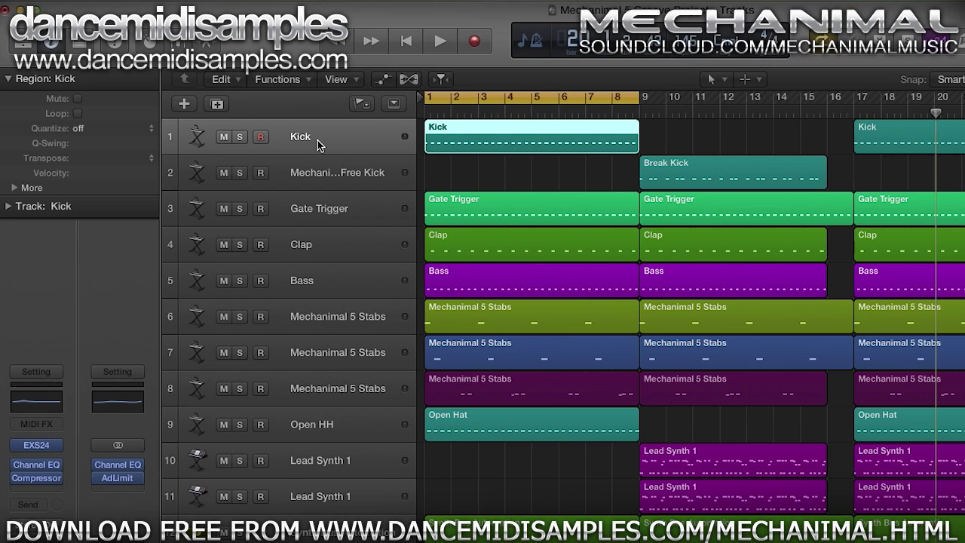
{"action": "key", "text": "s"}
{"action": "key", "text": "space"}
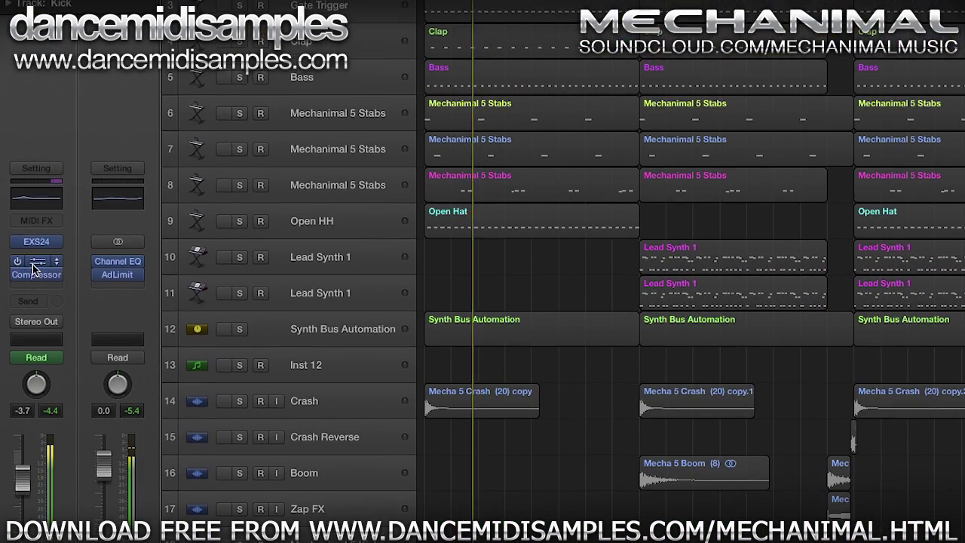
- Examine the Kick track's Channel EQ and Compressor settings, stopping playback and closing the plug-in window when done
{"action": "left_click", "coordinate": [32, 263]}
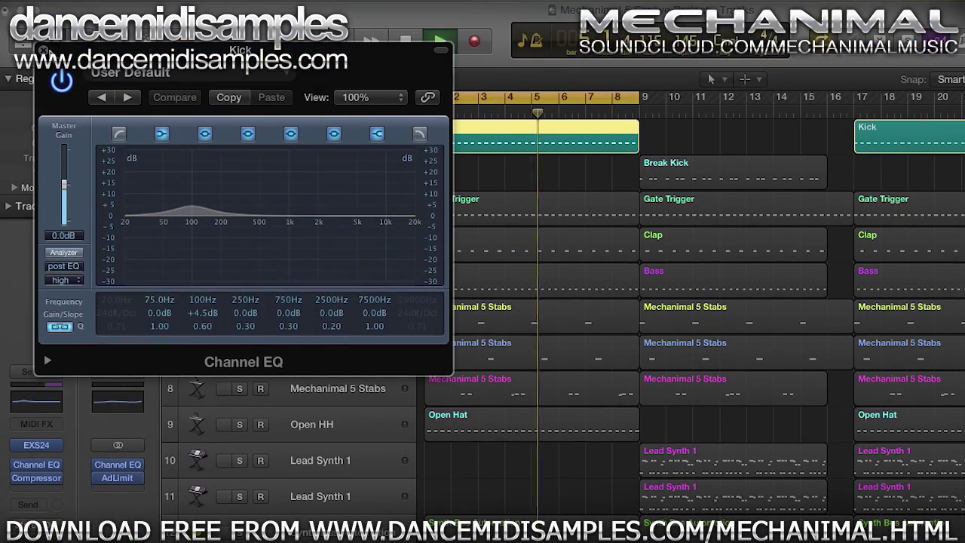
{"action": "left_click", "coordinate": [36, 466]}
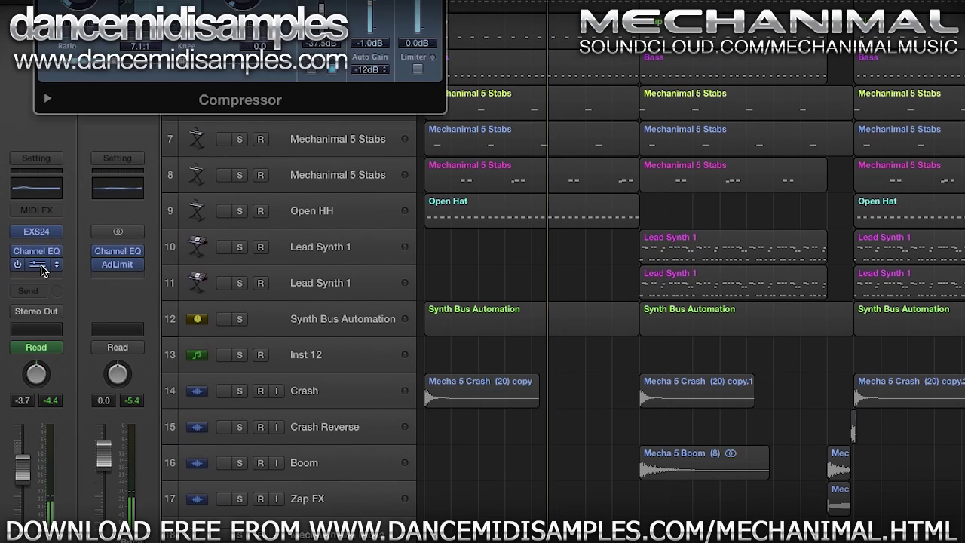
{"action": "left_click", "coordinate": [38, 264]}
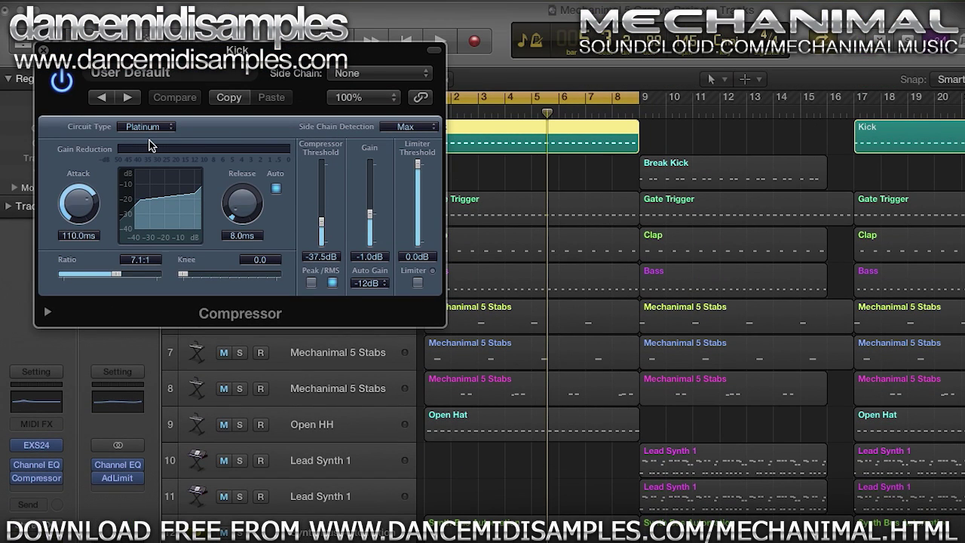
{"action": "left_click", "coordinate": [42, 50]}
- Solo the Clap track in place of the Kick and play it from the start of the cycle
{"action": "left_click", "coordinate": [314, 251]}
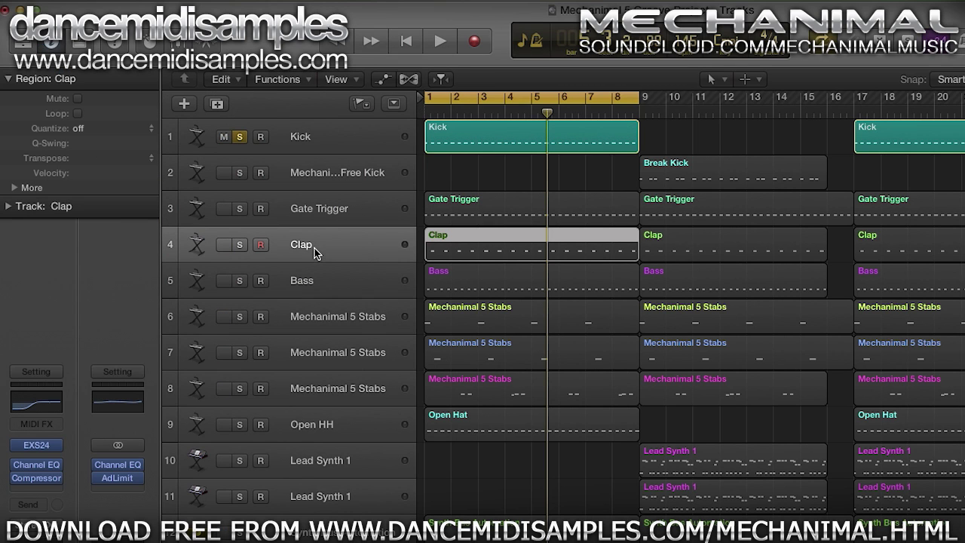
{"action": "left_click", "coordinate": [239, 246]}
{"action": "left_click", "coordinate": [240, 137]}
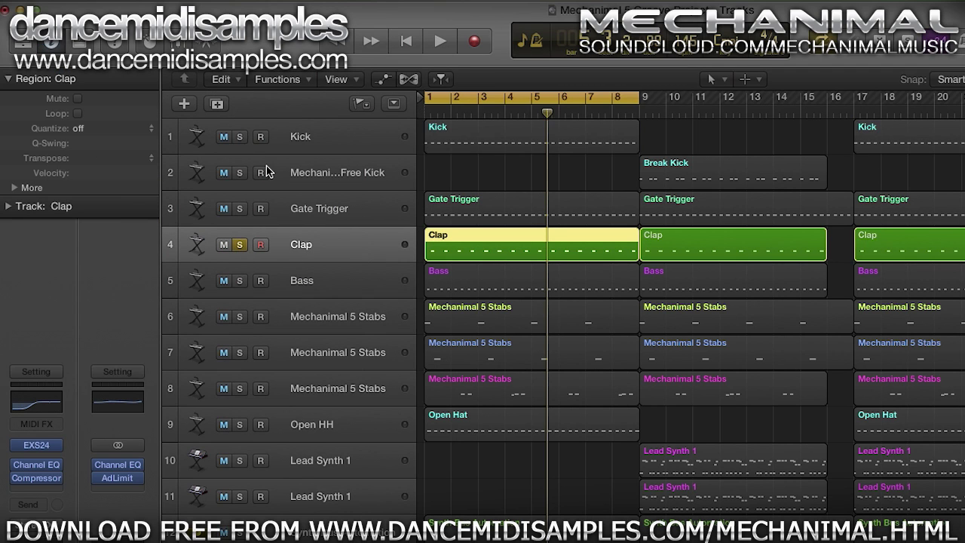
{"action": "key", "text": "Return"}
{"action": "key", "text": "space"}
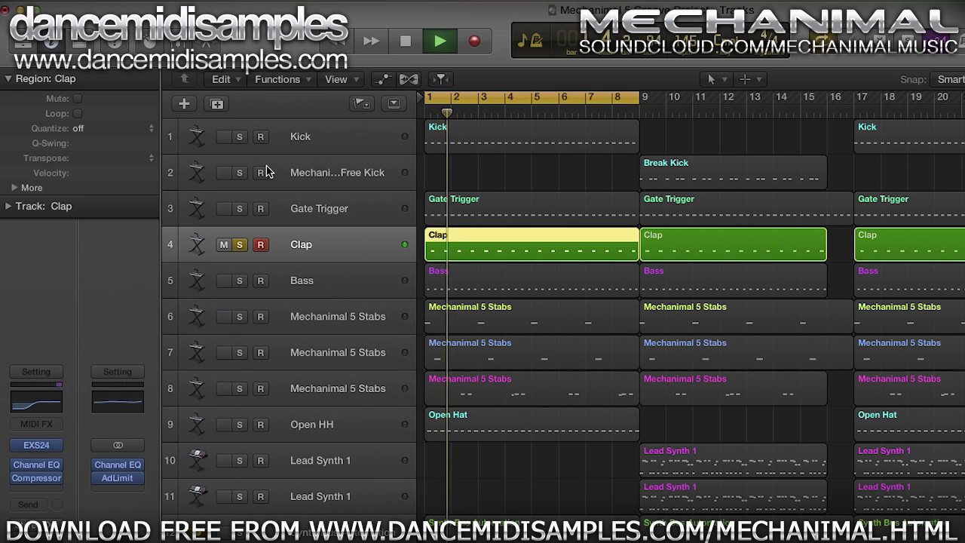
- Solo the Open HH track in place of the Clap, play it briefly and stop playback
{"action": "scroll", "coordinate": [335, 355], "scroll_direction": "down", "scroll_amount": 5}
{"action": "left_click", "coordinate": [341, 265]}
{"action": "left_click", "coordinate": [240, 261]}
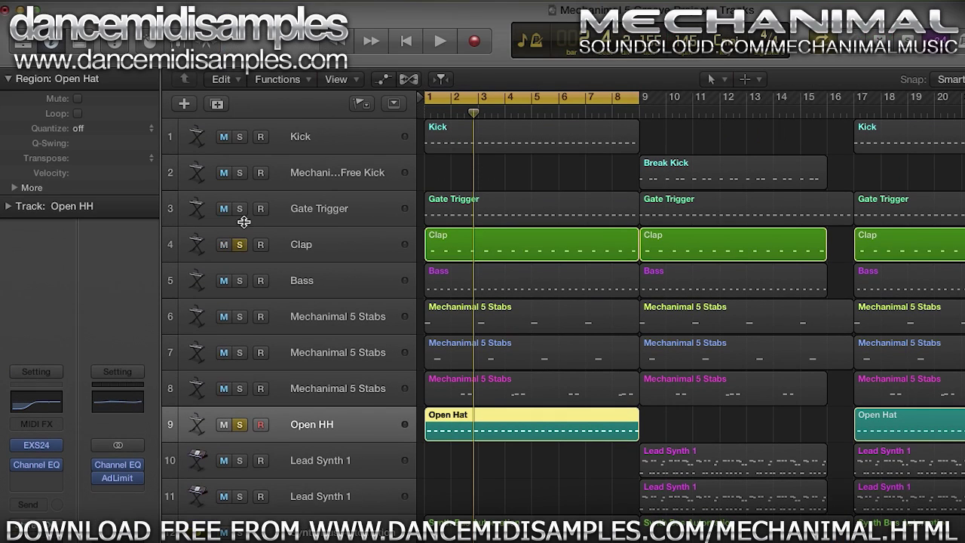
{"action": "left_click", "coordinate": [240, 83]}
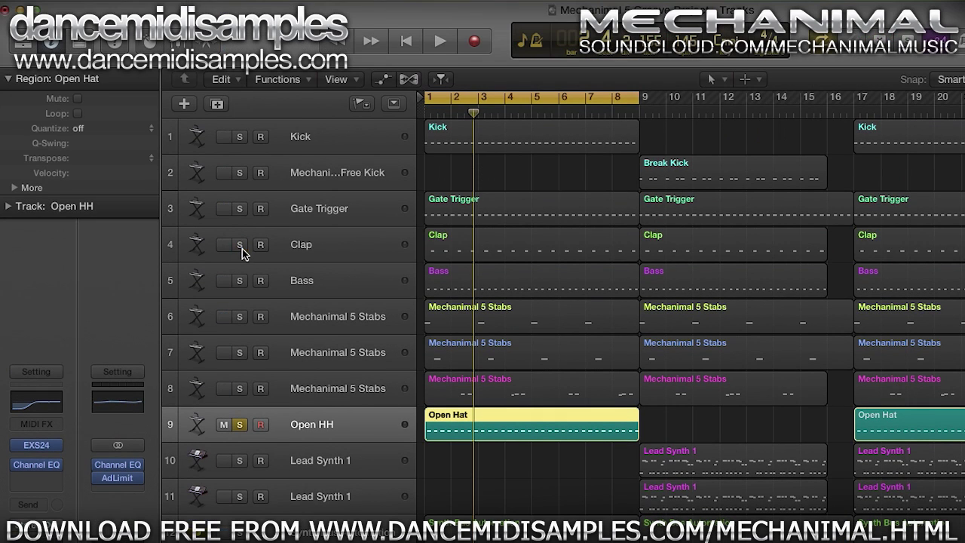
{"action": "key", "text": "space"}
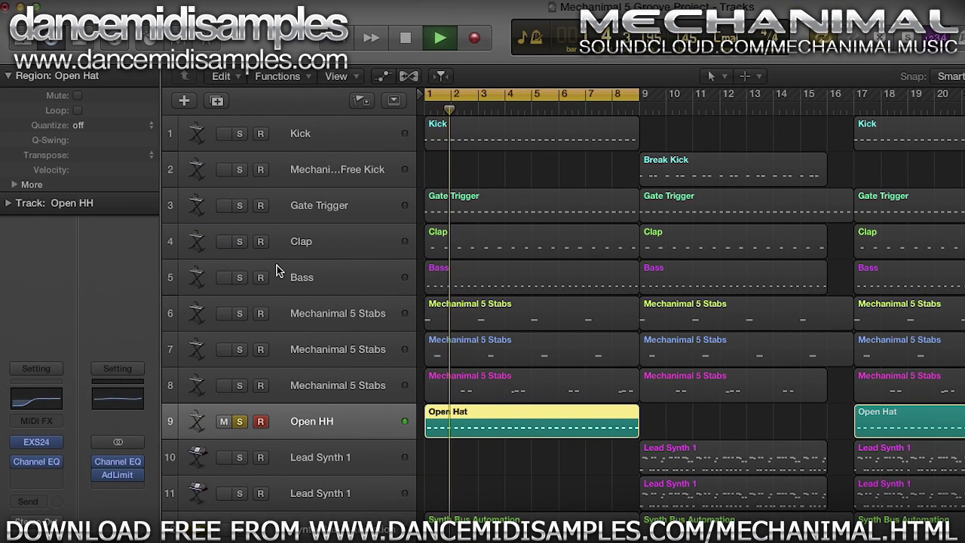
{"action": "key", "text": "space"}
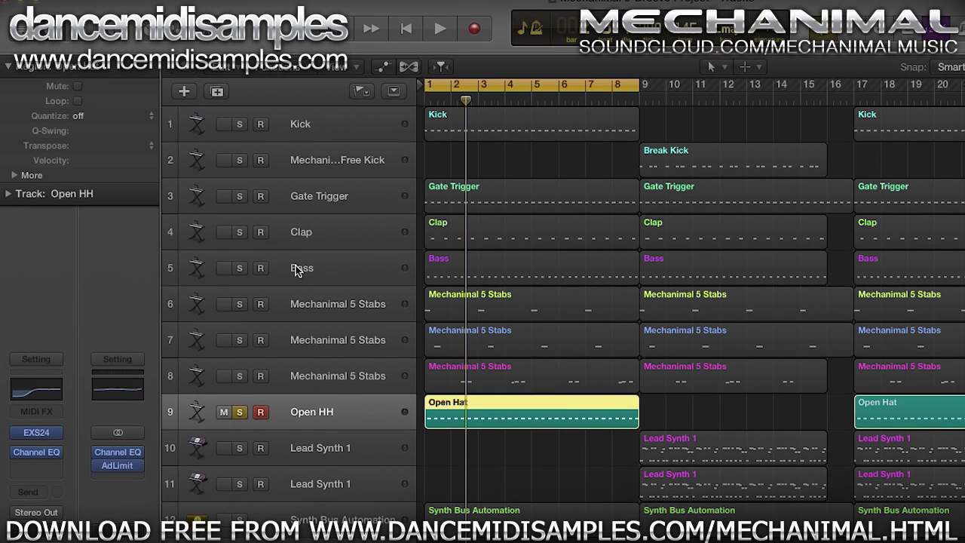
- Examine the Bass track's EXS24 sample zones in the instrument editor and its side-chained Compressor settings
{"action": "left_click", "coordinate": [296, 279]}
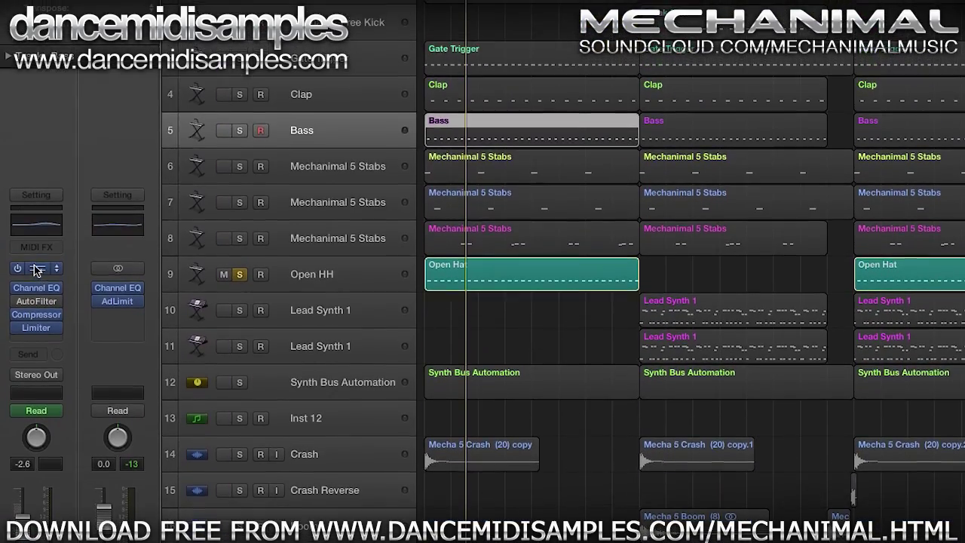
{"action": "left_click", "coordinate": [36, 170]}
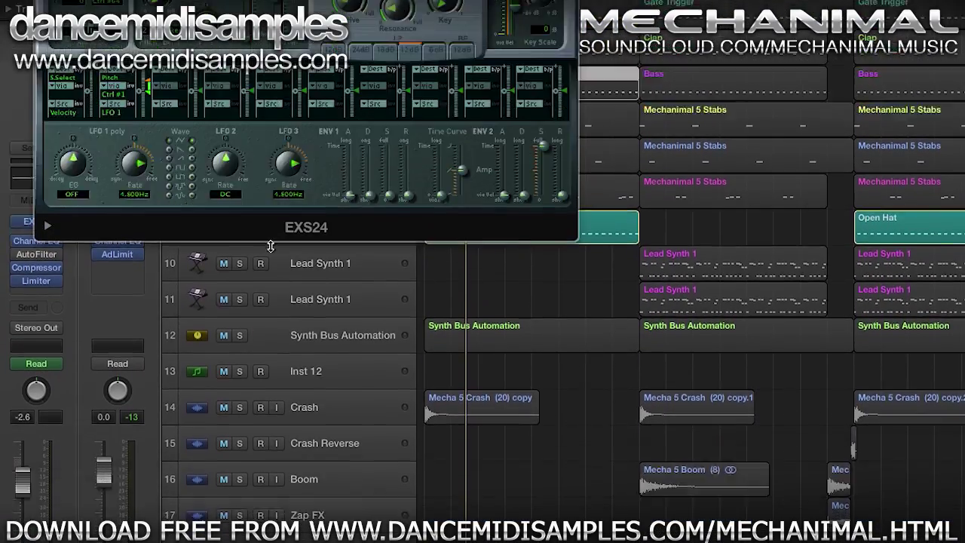
{"action": "left_click", "coordinate": [506, 127]}
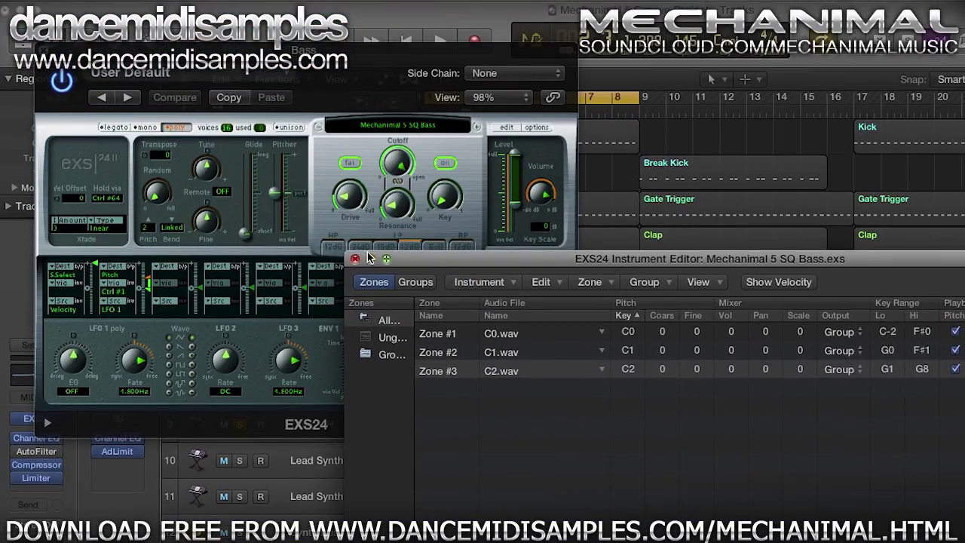
{"action": "left_click", "coordinate": [356, 260]}
{"action": "left_click", "coordinate": [49, 59]}
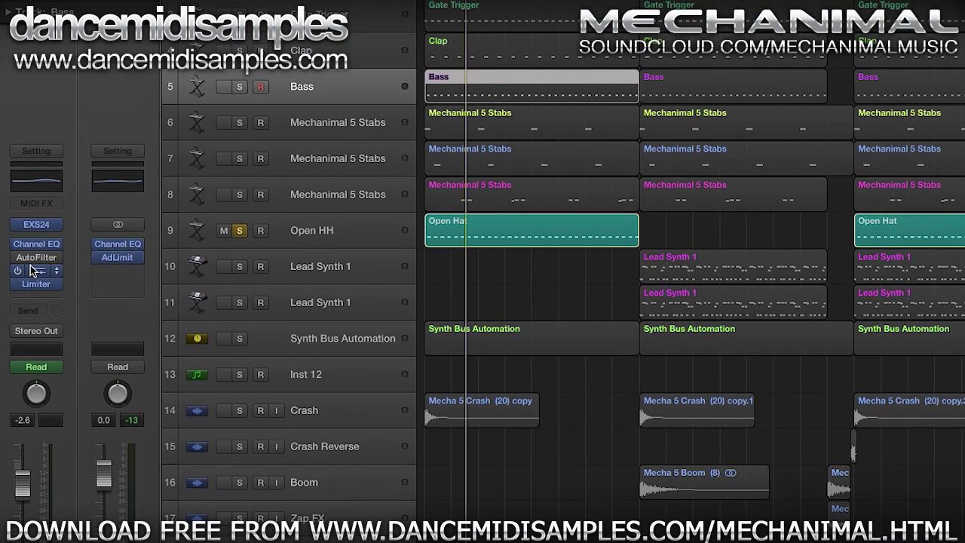
{"action": "left_click", "coordinate": [38, 256]}
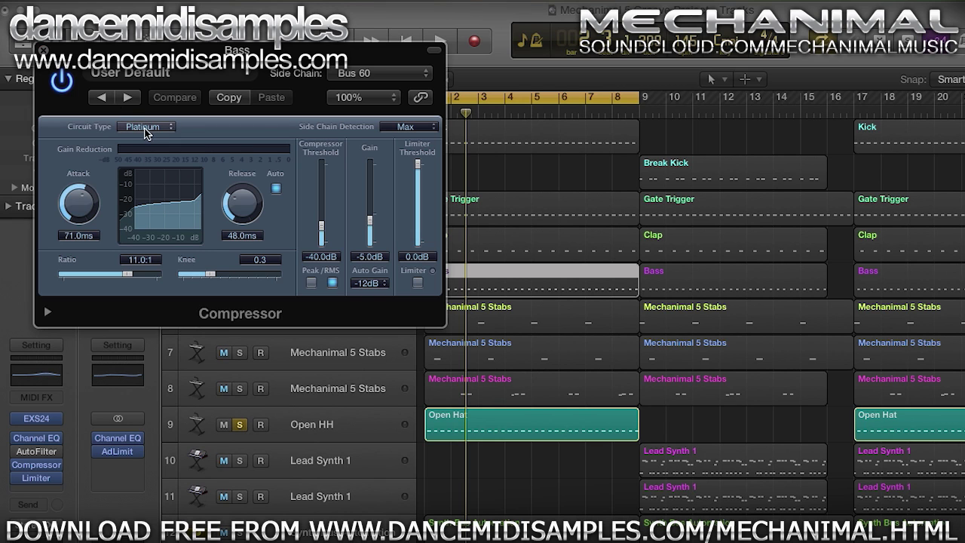
{"action": "left_click", "coordinate": [44, 50]}
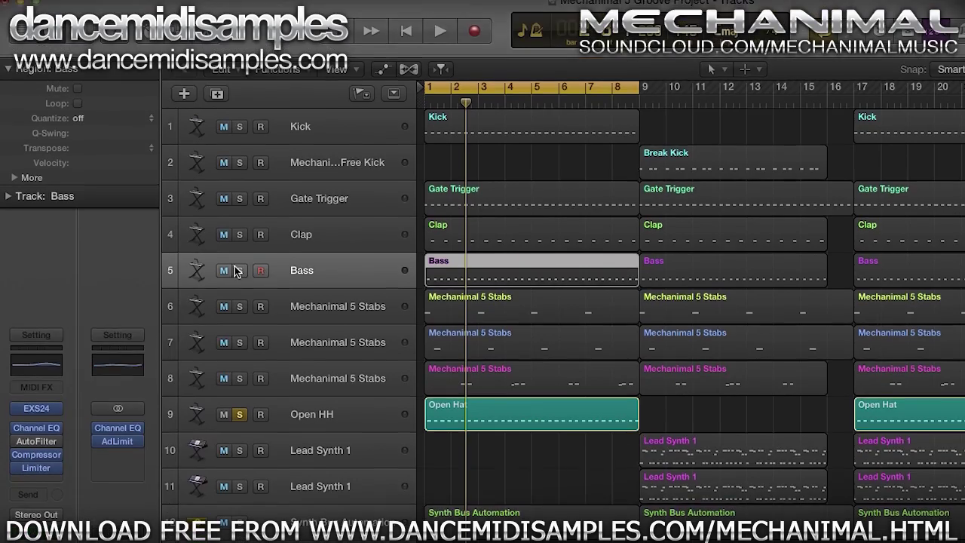
- Solo the Bass and Kick tracks together in place of the Open HH and audition them
{"action": "left_click", "coordinate": [238, 280]}
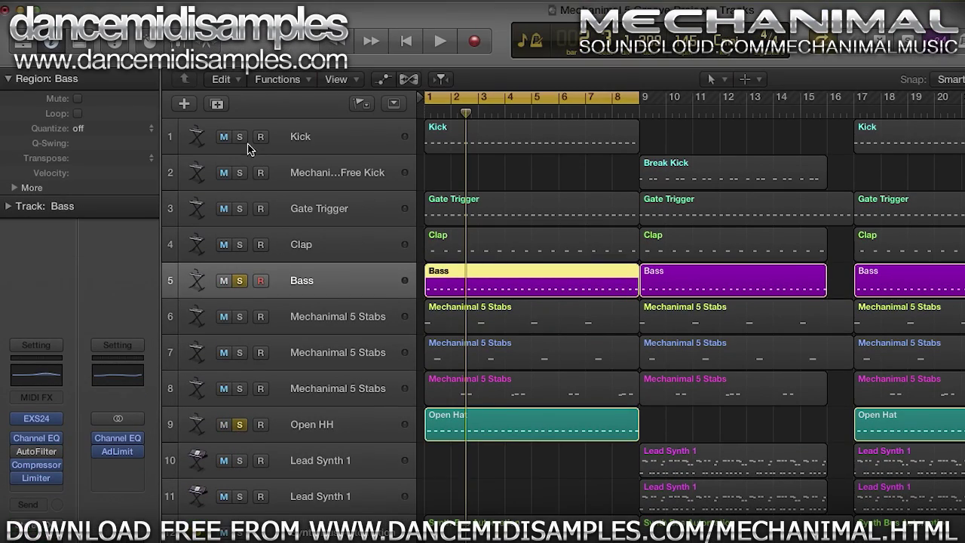
{"action": "left_click", "coordinate": [240, 138]}
{"action": "scroll", "coordinate": [257, 257], "scroll_direction": "down", "scroll_amount": 5}
{"action": "left_click", "coordinate": [246, 270]}
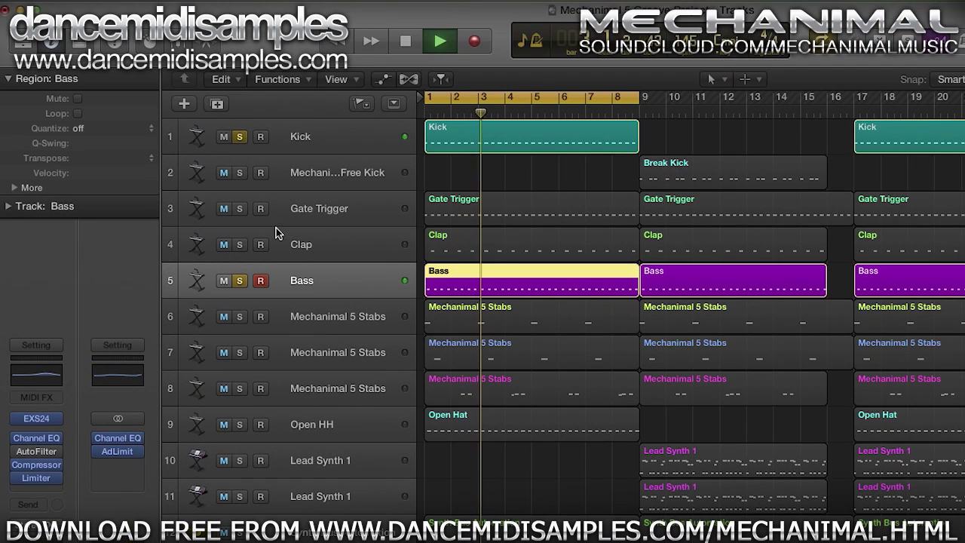
{"action": "key", "text": "space"}
- Add the Gate Trigger track to the solo and audition its side-chain effect with the Bass track's Compressor open
{"action": "left_click", "coordinate": [239, 209]}
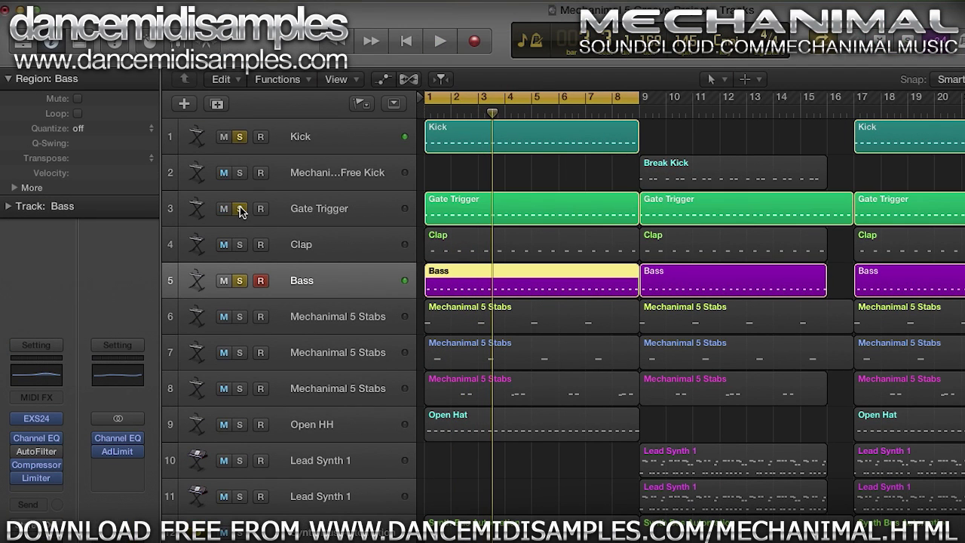
{"action": "key", "text": "space"}
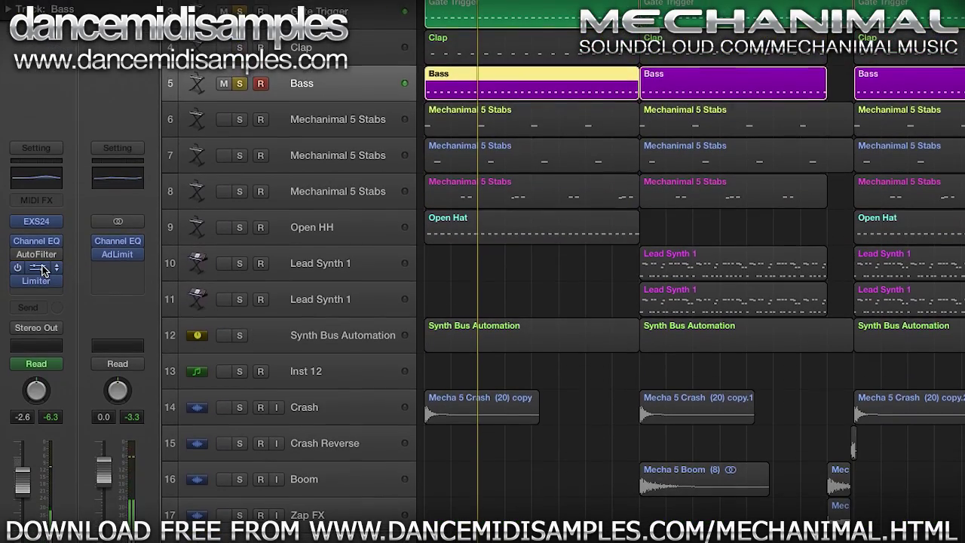
{"action": "left_click", "coordinate": [39, 277]}
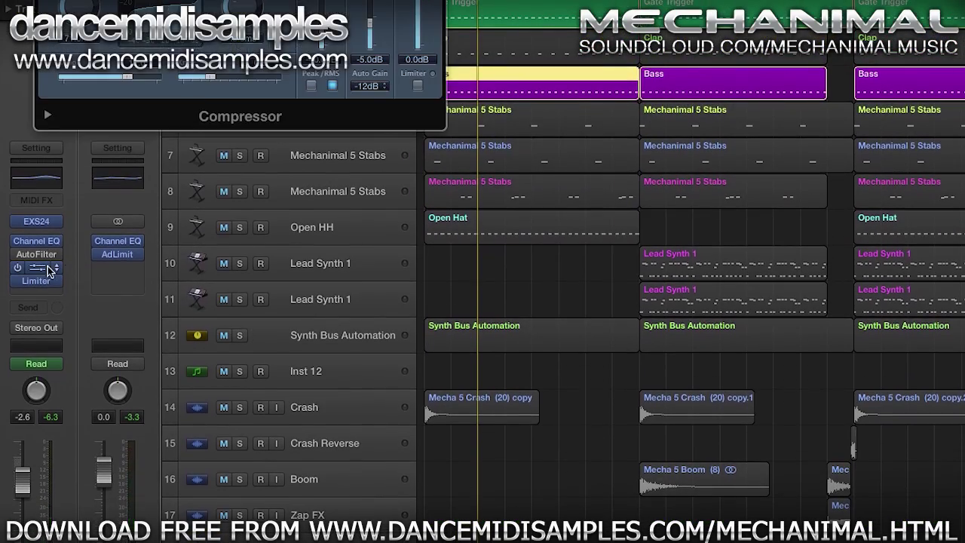
{"action": "key", "text": "space"}
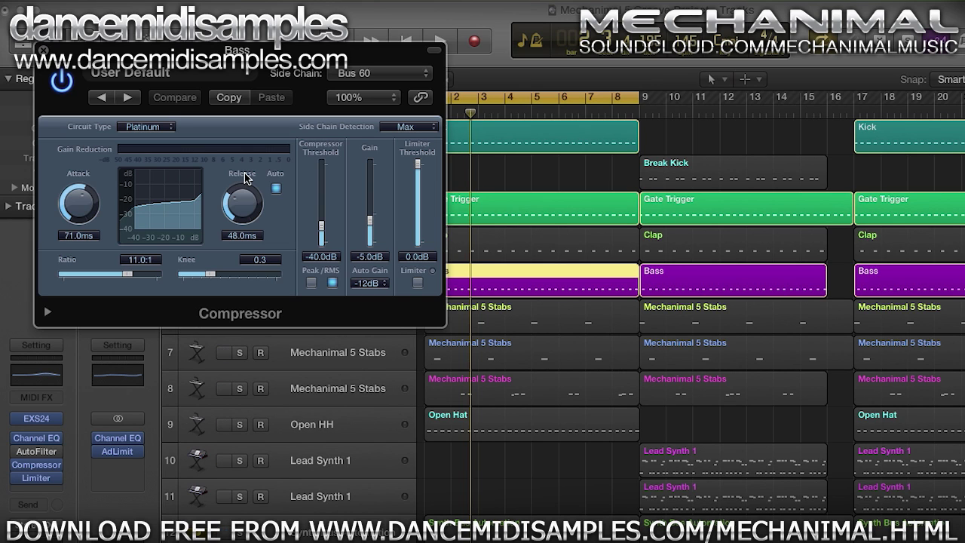
{"action": "left_click", "coordinate": [43, 50]}
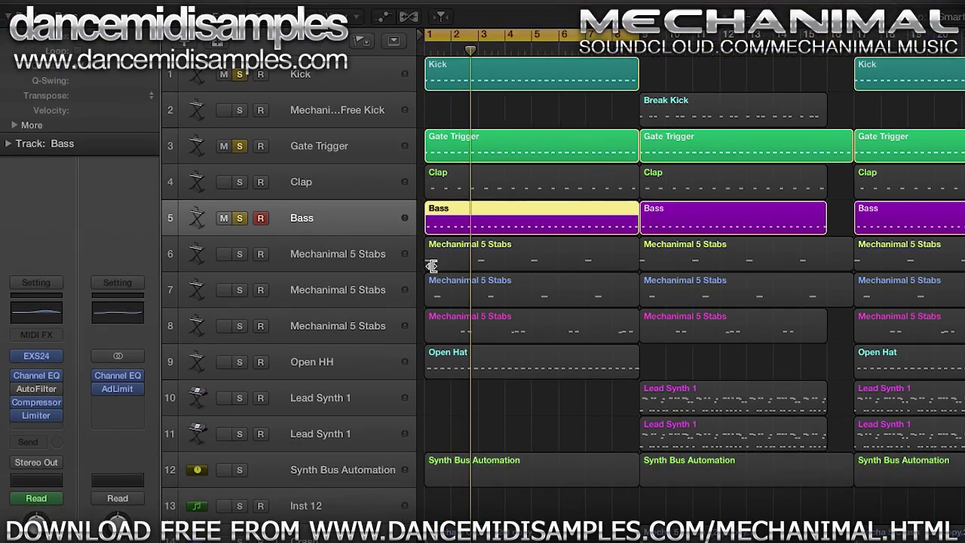
- Select the first Mechanimal 5 Stabs region on track 6 and clear the solos on Bass, Gate Trigger and Kick
{"action": "left_click", "coordinate": [527, 316]}
{"action": "left_click", "coordinate": [239, 280]}
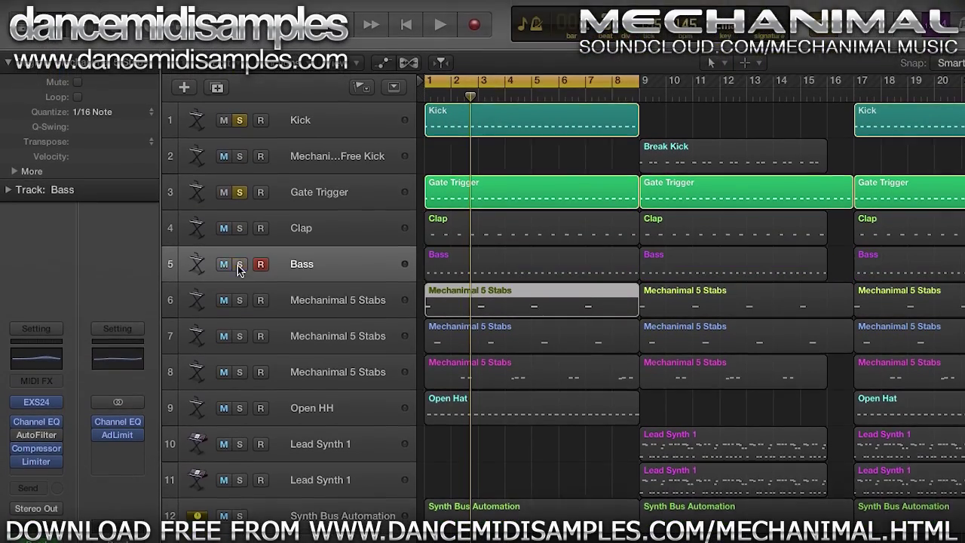
{"action": "left_click", "coordinate": [238, 210]}
{"action": "left_click", "coordinate": [239, 137]}
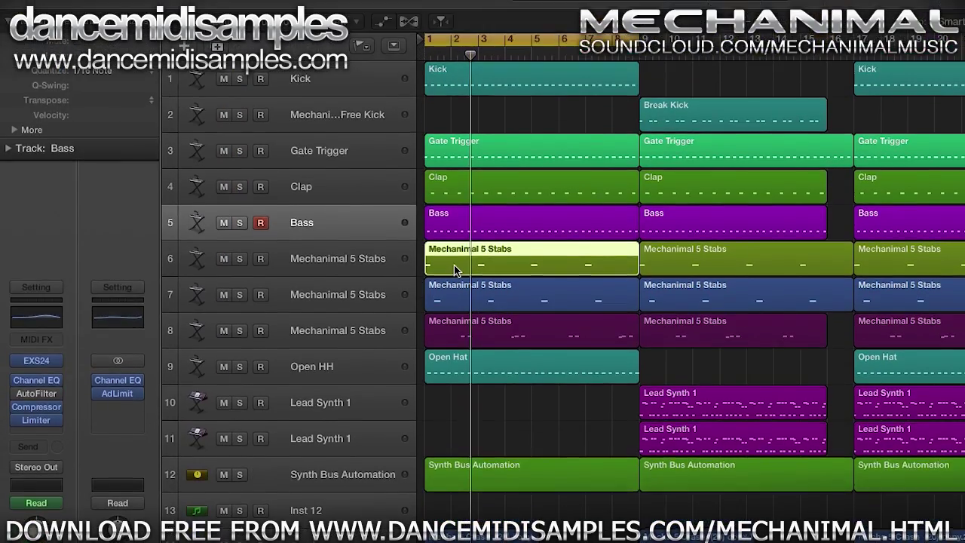
- Add the first stab regions on tracks 7 and 8 to the selection, solo tracks 6 to 8 and play them
{"action": "left_click", "coordinate": [452, 352], "text": "shift"}
{"action": "left_click", "coordinate": [453, 388], "text": "shift"}
{"action": "left_click", "coordinate": [239, 206]}
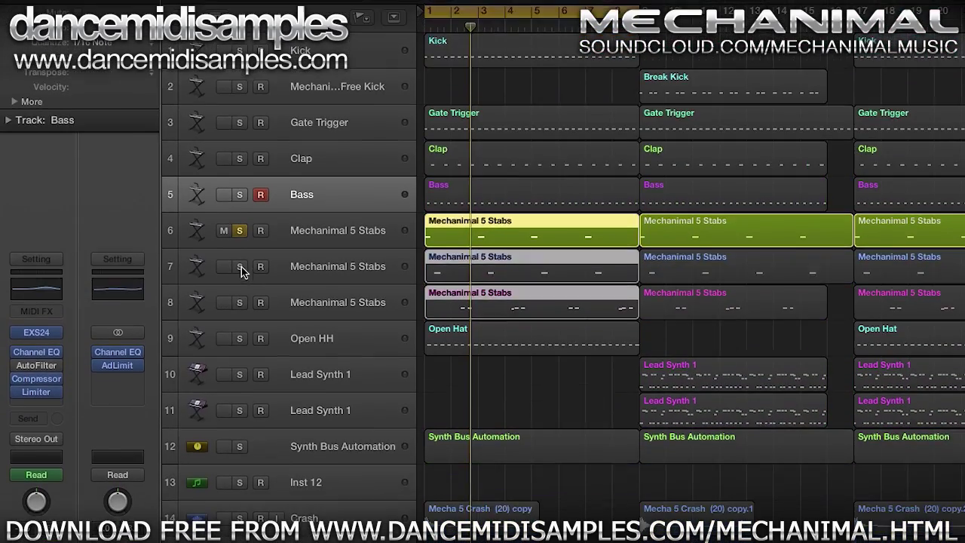
{"action": "left_click", "coordinate": [239, 242]}
{"action": "left_click", "coordinate": [239, 279]}
{"action": "key", "text": "space"}
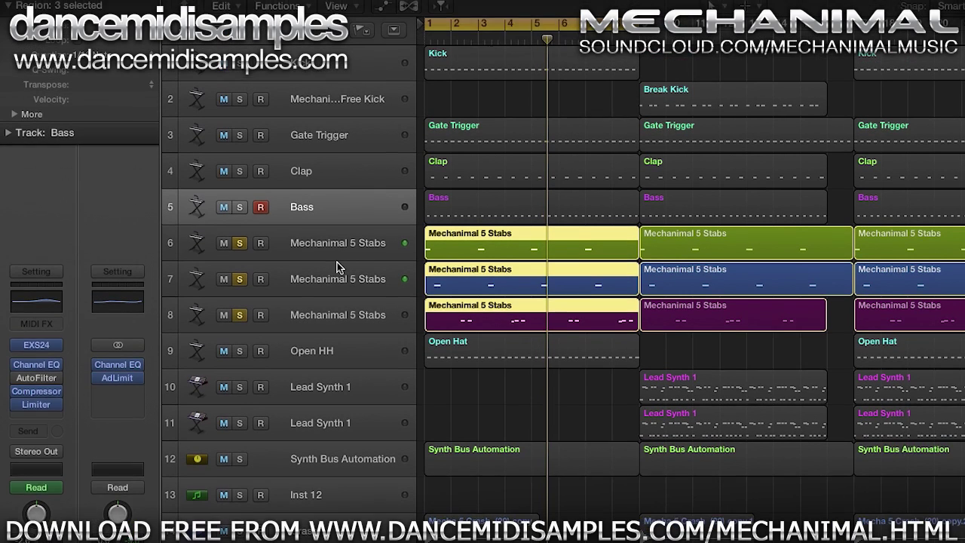
- Compare the channel strips of the three Mechanimal 5 Stabs tracks, including the Channel EQ after Distortion on track 7
{"action": "left_click", "coordinate": [334, 183]}
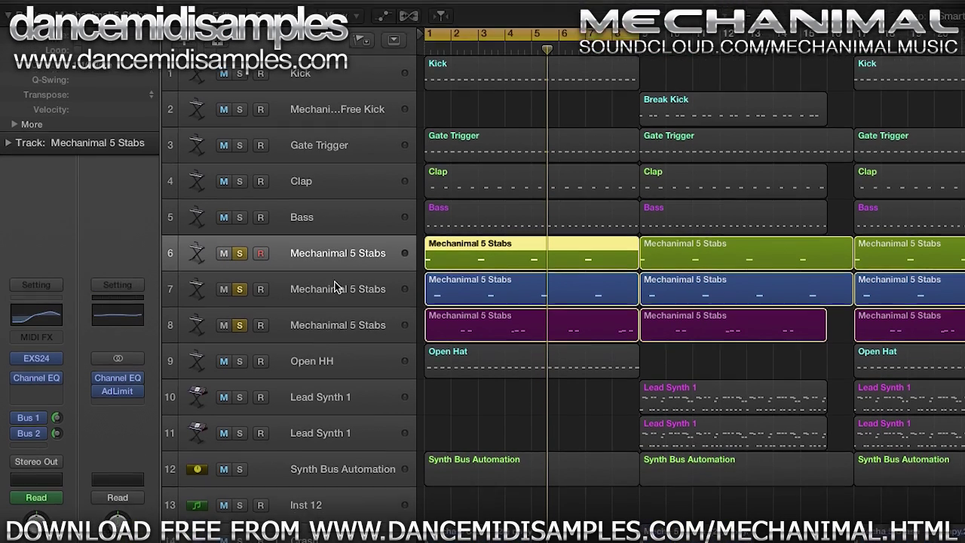
{"action": "left_click", "coordinate": [334, 298]}
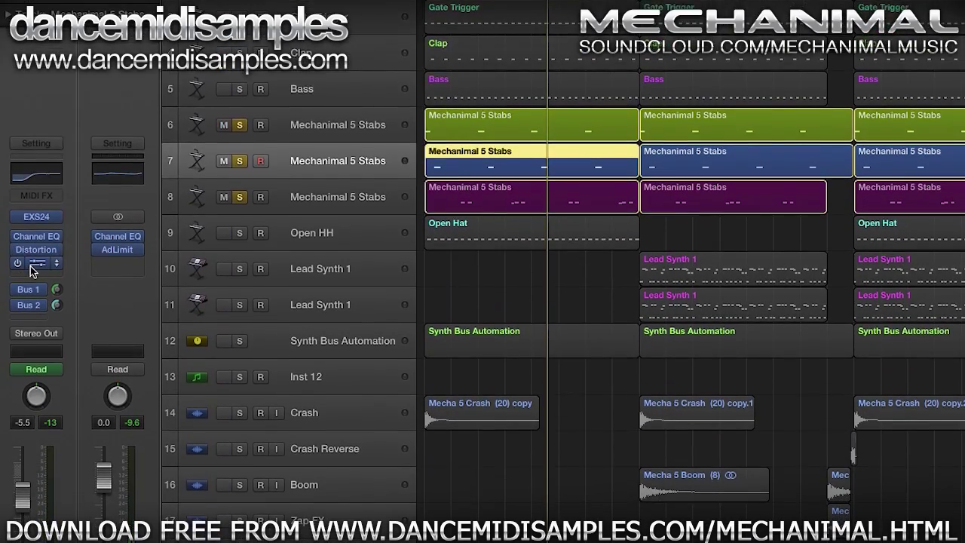
{"action": "left_click", "coordinate": [33, 281]}
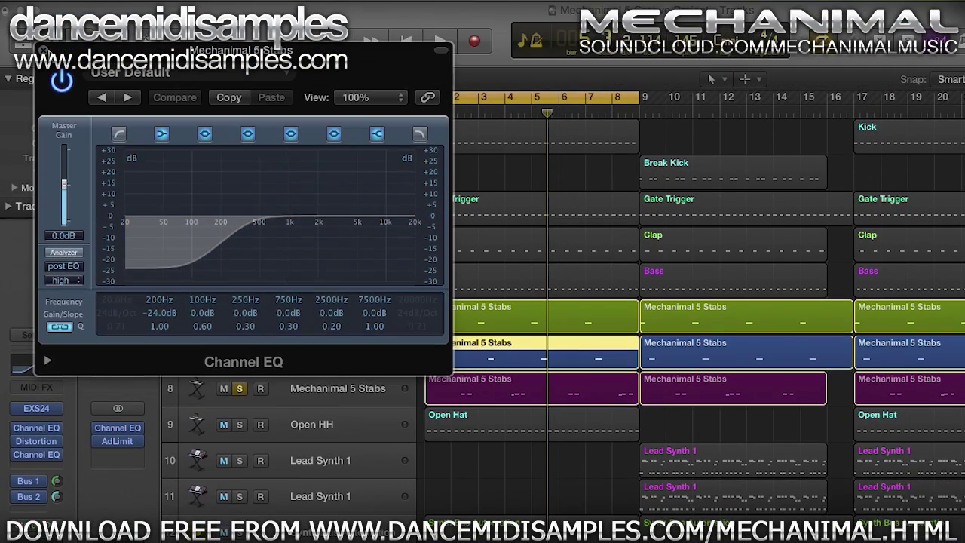
{"action": "left_click", "coordinate": [47, 9]}
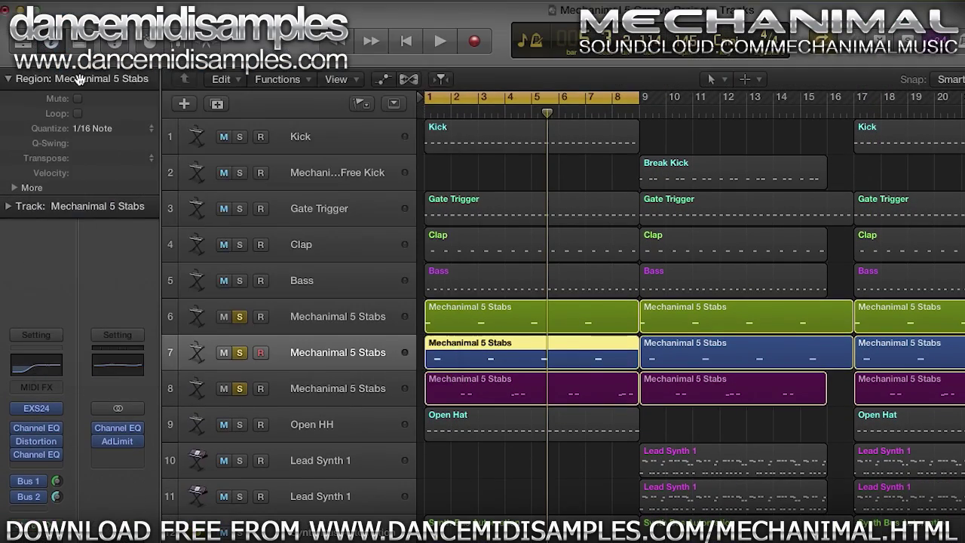
{"action": "left_click", "coordinate": [325, 393]}
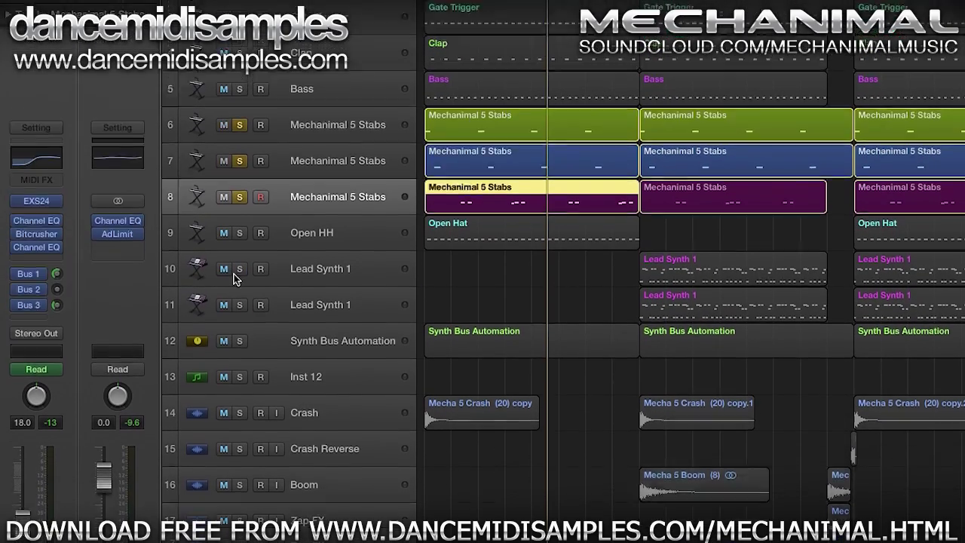
{"action": "left_click", "coordinate": [304, 187]}
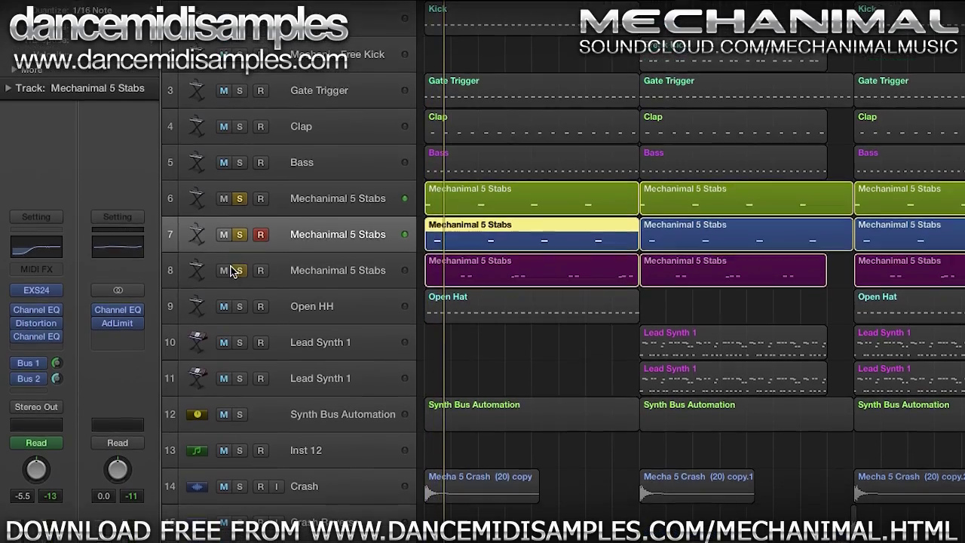
- Keep only the Mechanimal 5 Stabs track 7 soloed and inspect the settings of its EXS24 instrument
{"action": "left_click", "coordinate": [239, 257]}
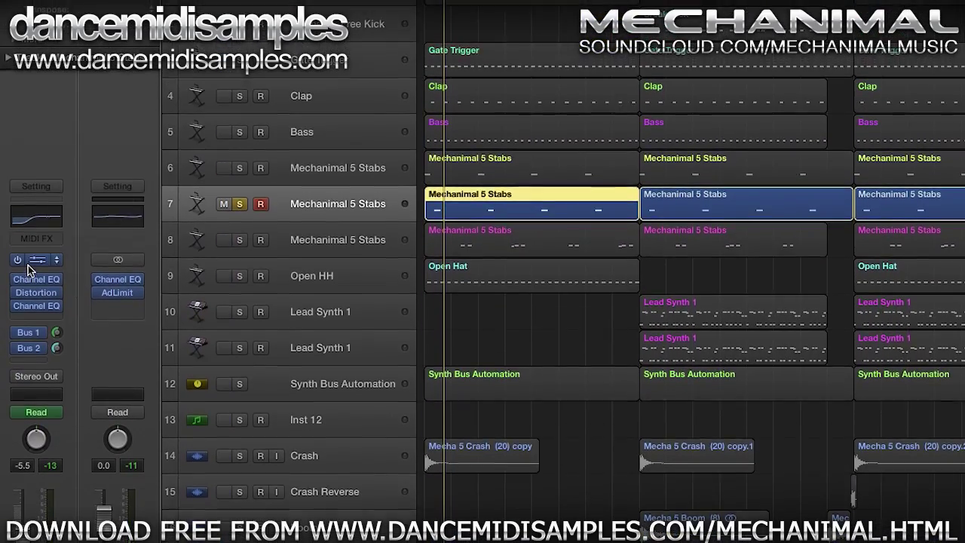
{"action": "left_click", "coordinate": [31, 348]}
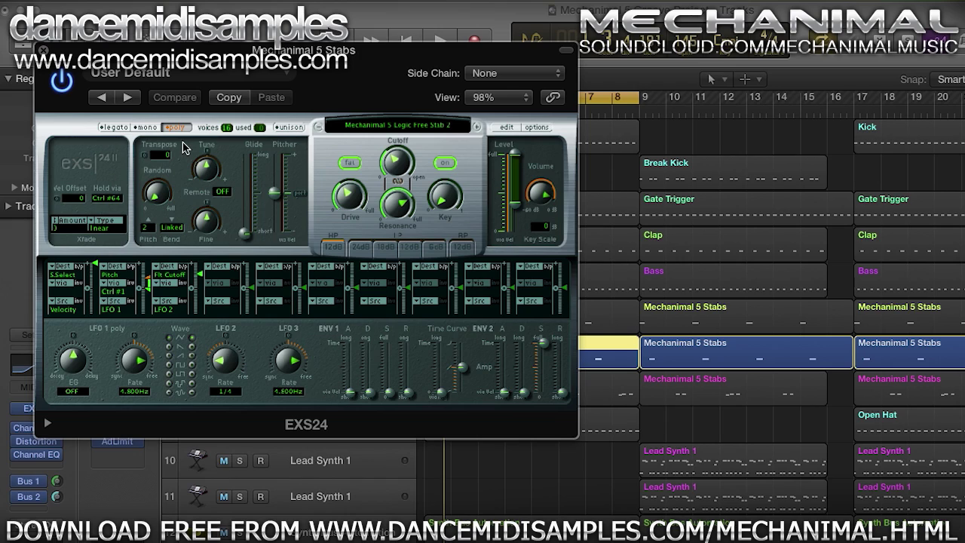
{"action": "left_click", "coordinate": [44, 50]}
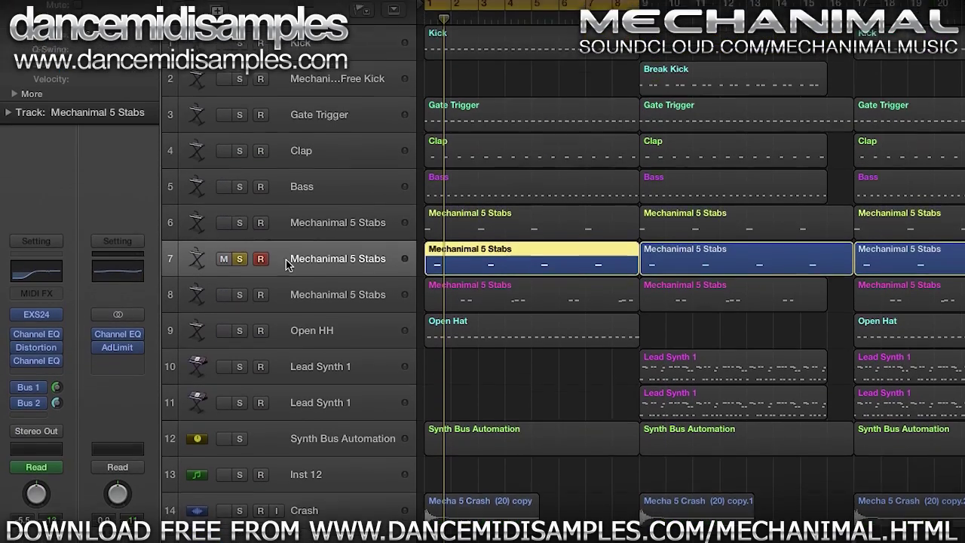
- Clear the remaining solo on the Mechanimal 5 Stabs track 7 and play the full groove
{"action": "left_click", "coordinate": [240, 352]}
{"action": "left_click", "coordinate": [239, 269]}
{"action": "key", "text": "space"}
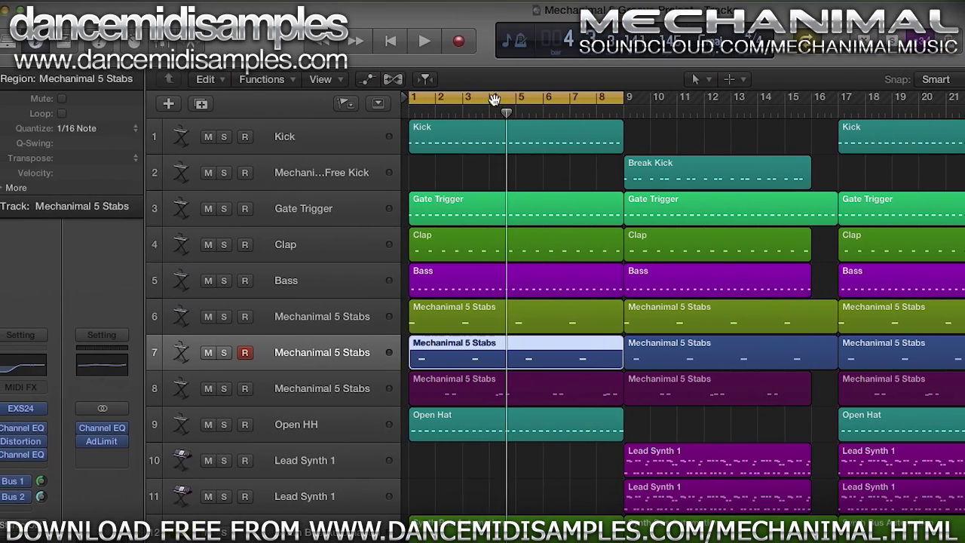
- Move the cycle range to bars 9 to 17 and inspect the ES2 instrument of the Lead Synth 1 track 10
{"action": "left_click_drag", "start_coordinate": [495, 19], "coordinate": [671, 19]}
{"action": "left_click_drag", "start_coordinate": [498, 102], "coordinate": [551, 102]}
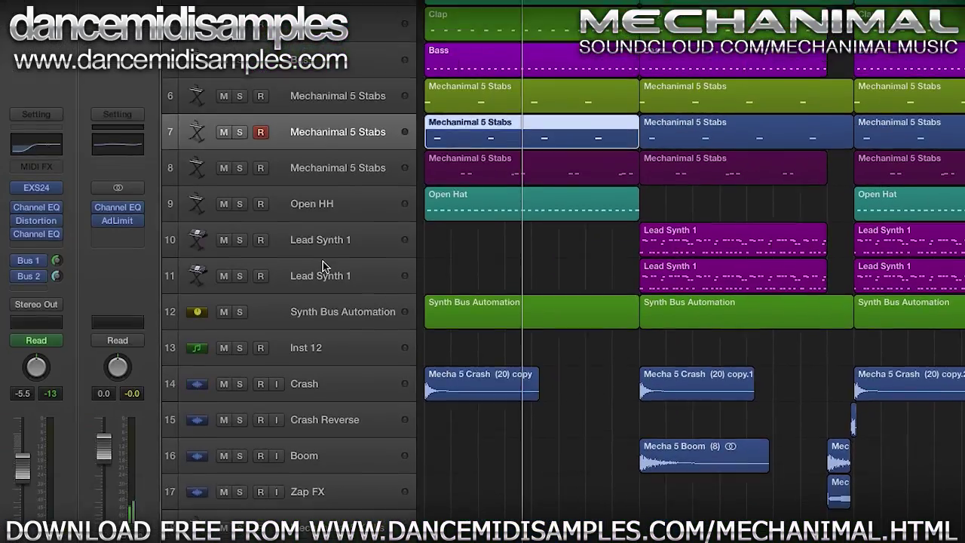
{"action": "left_click", "coordinate": [185, 467]}
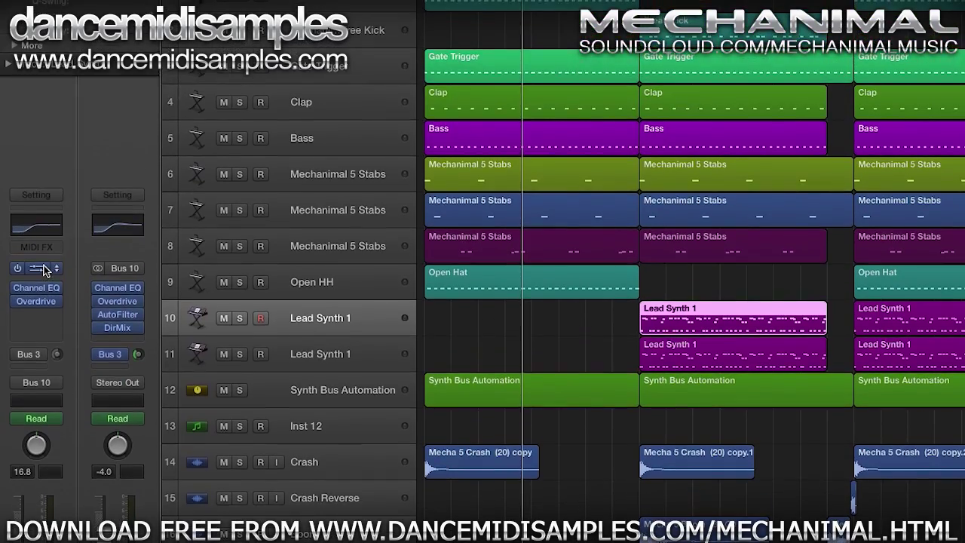
{"action": "left_click", "coordinate": [36, 181]}
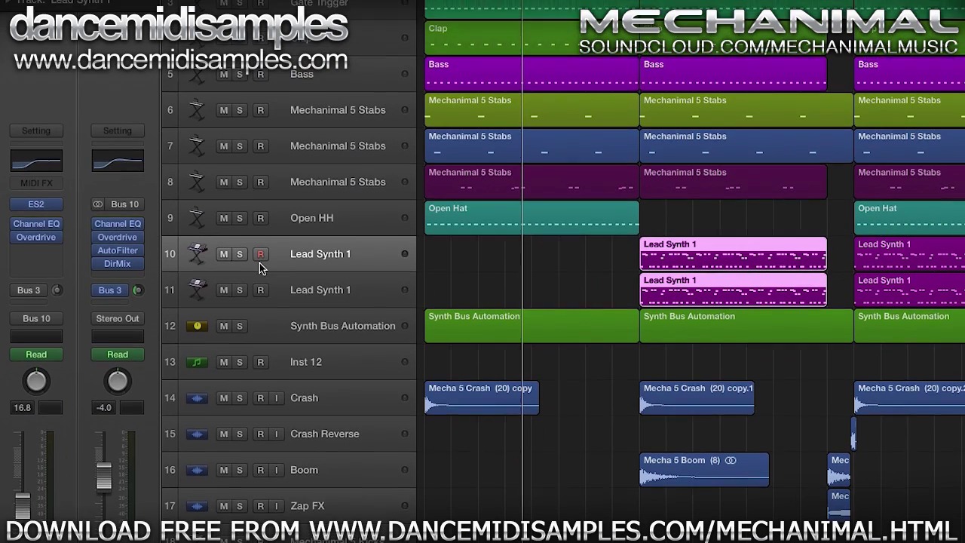
- Solo the Lead Synth 1 track 10, play it, and add the Lead Synth 1 track 11 to the solo
{"action": "left_click", "coordinate": [240, 254]}
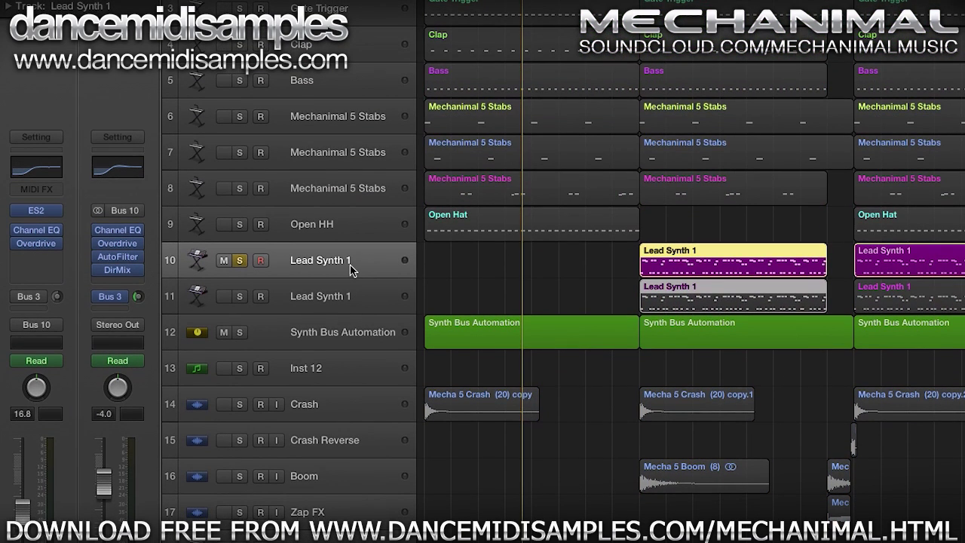
{"action": "key", "text": "space"}
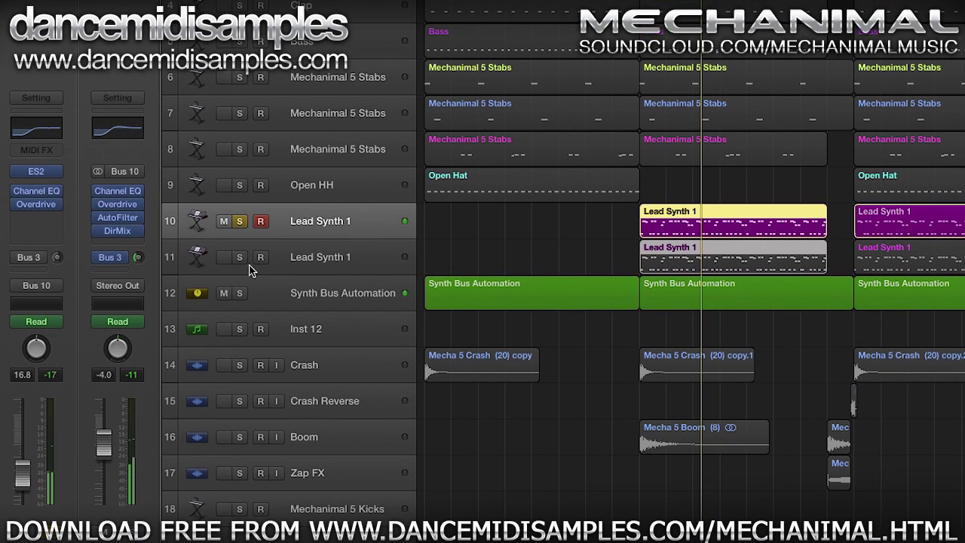
{"action": "left_click", "coordinate": [240, 269]}
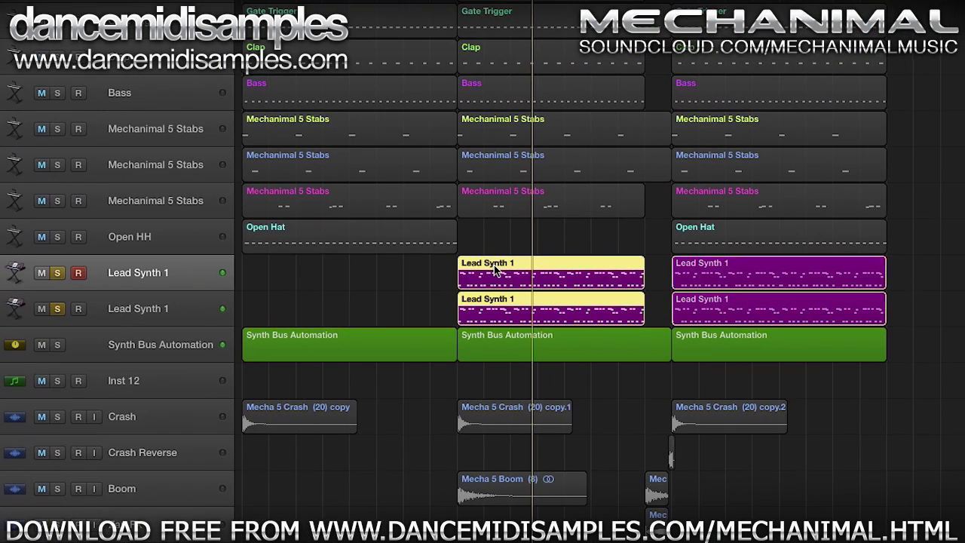
- Examine the note pattern of the first Lead Synth 1 region on track 10 in the Piano Roll
{"action": "double_click", "coordinate": [495, 271]}
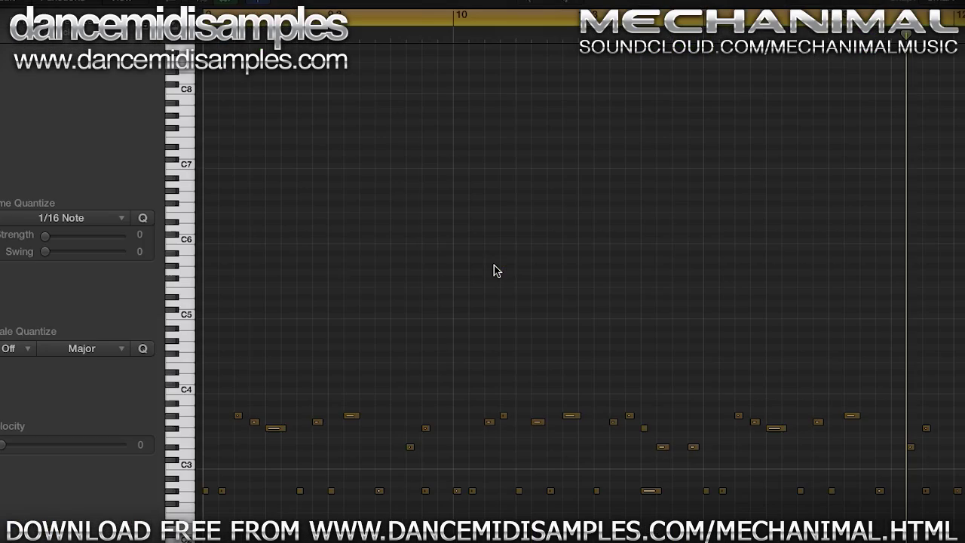
{"action": "scroll", "coordinate": [495, 274], "scroll_direction": "down", "scroll_amount": 5}
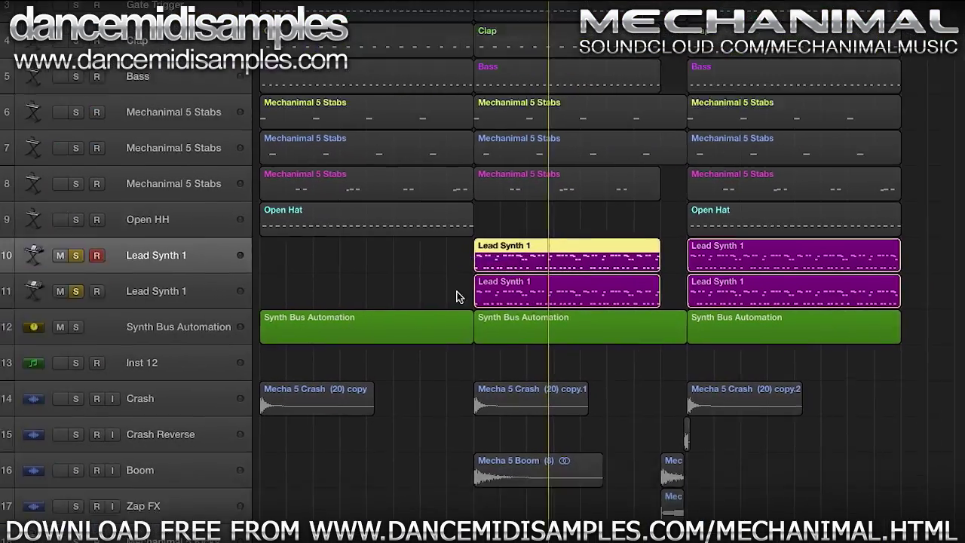
{"action": "left_click", "coordinate": [483, 293]}
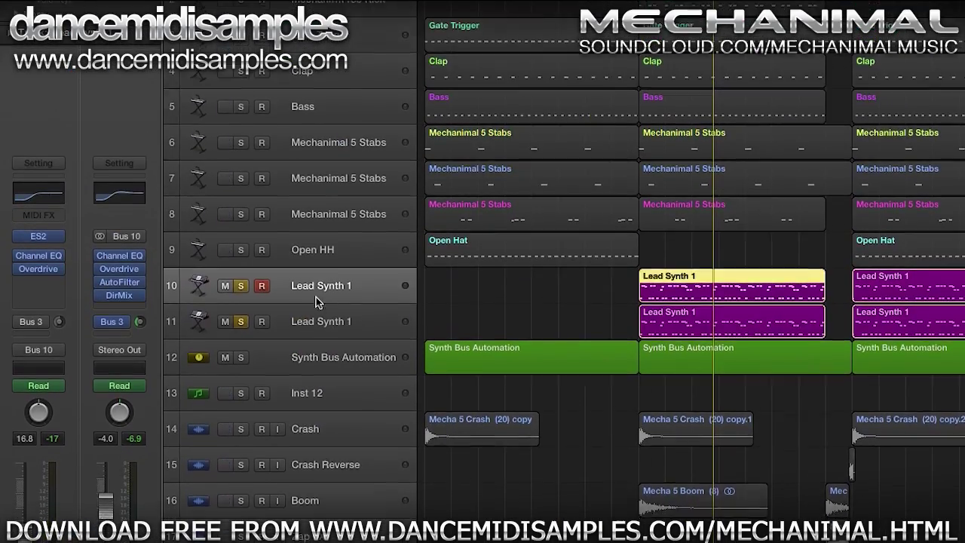
- Select the Lead Synth 1 track 11 and review the Overdrive, AutoFilter and Direction Mixer on its Bus 10 channel
{"action": "left_click", "coordinate": [317, 248]}
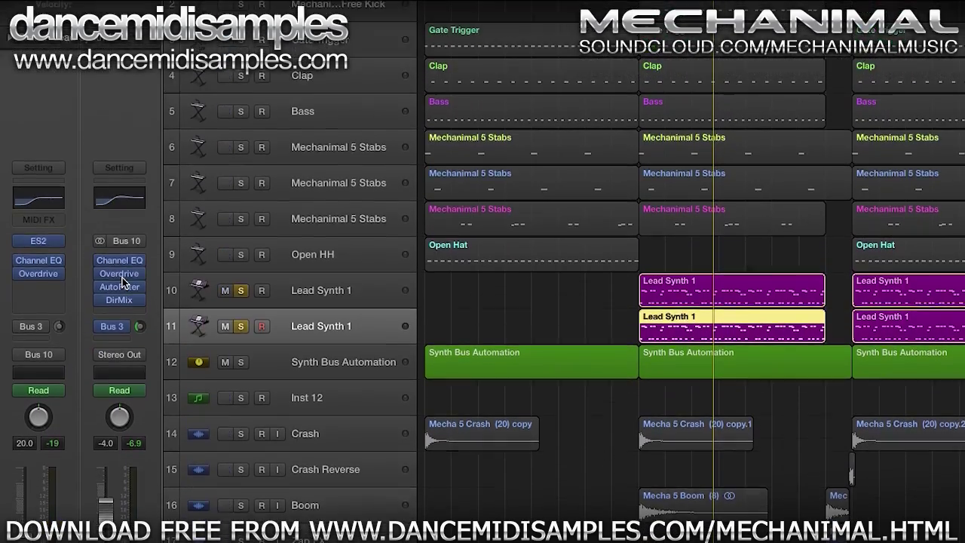
{"action": "left_click", "coordinate": [119, 274]}
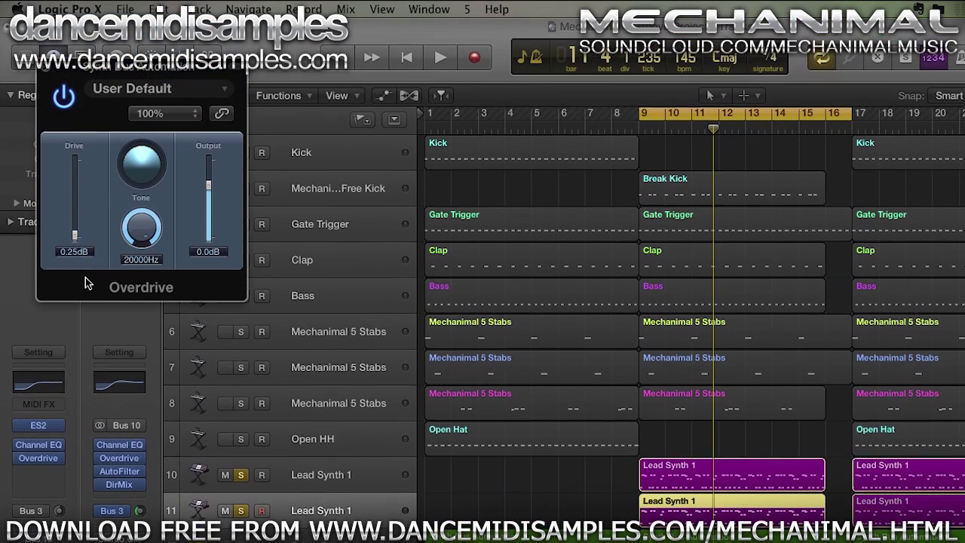
{"action": "left_click", "coordinate": [46, 69]}
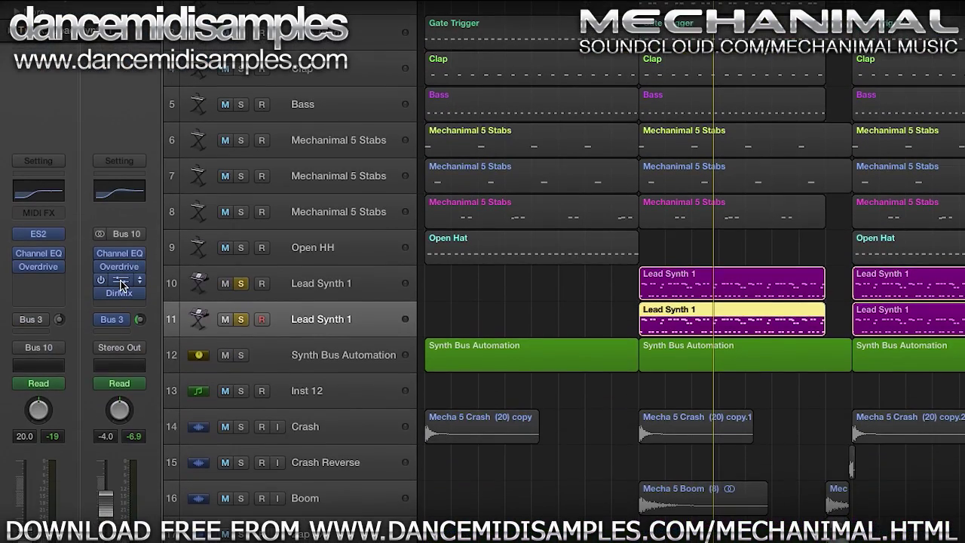
{"action": "left_click", "coordinate": [121, 281]}
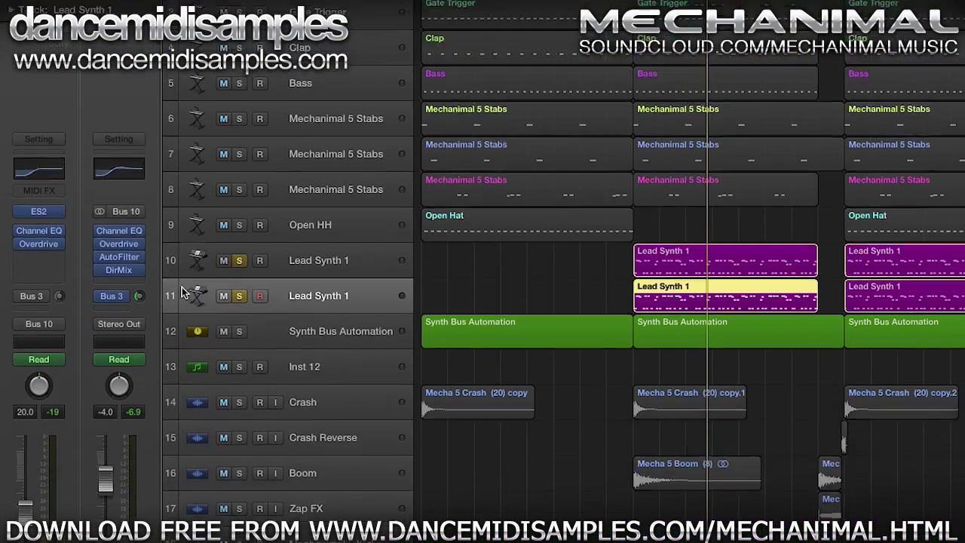
{"action": "left_click", "coordinate": [119, 270]}
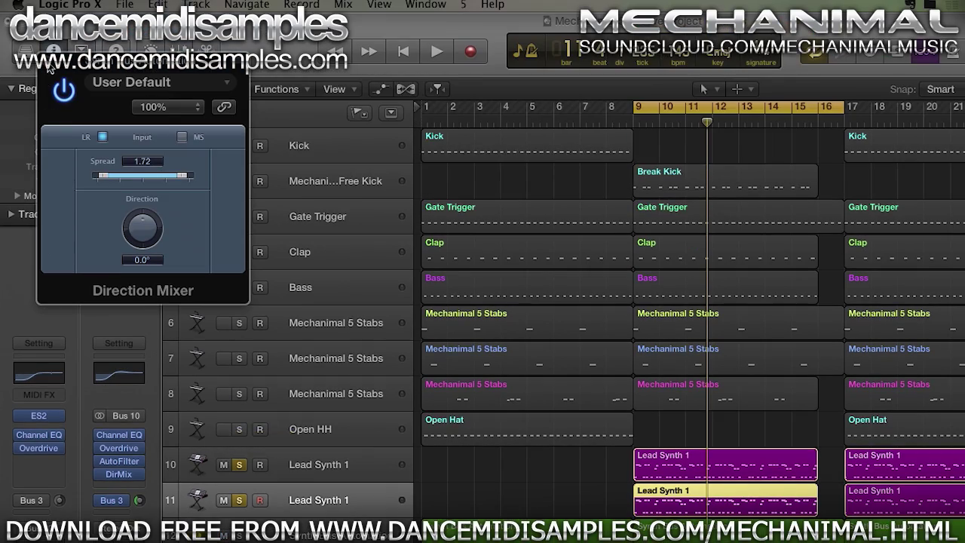
{"action": "left_click", "coordinate": [49, 68]}
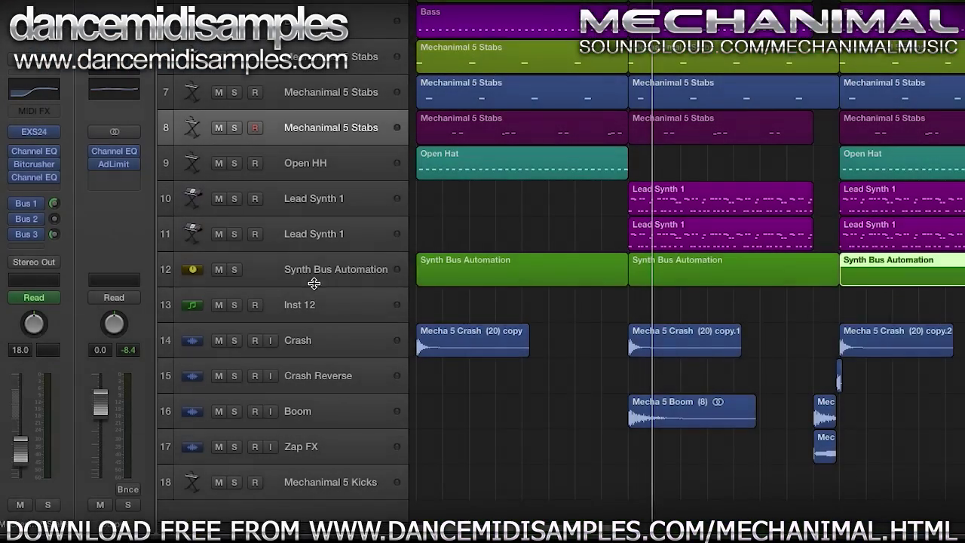
- Select the Synth Bus Automation track, show the track automation and check which AutoFilter parameter its curve controls
{"action": "left_click", "coordinate": [317, 277]}
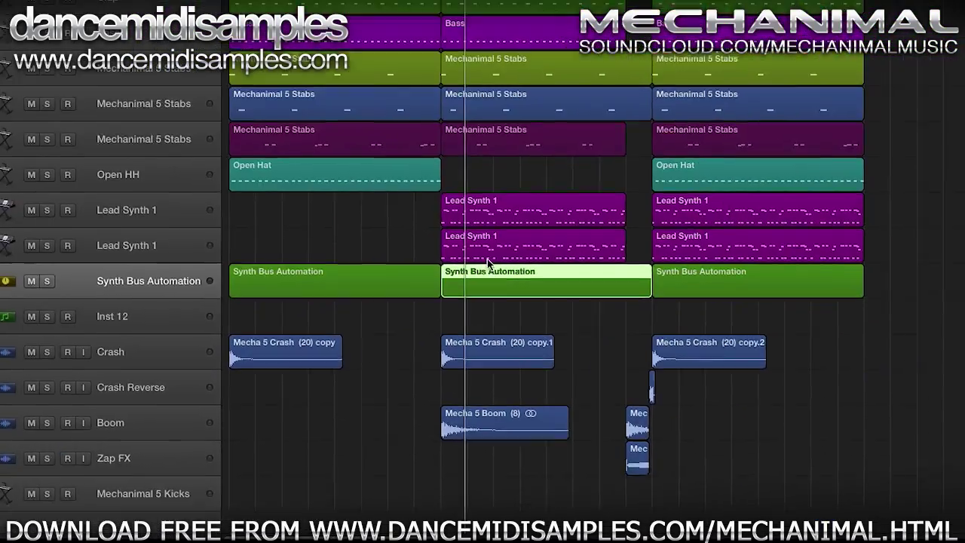
{"action": "left_click", "coordinate": [400, 200]}
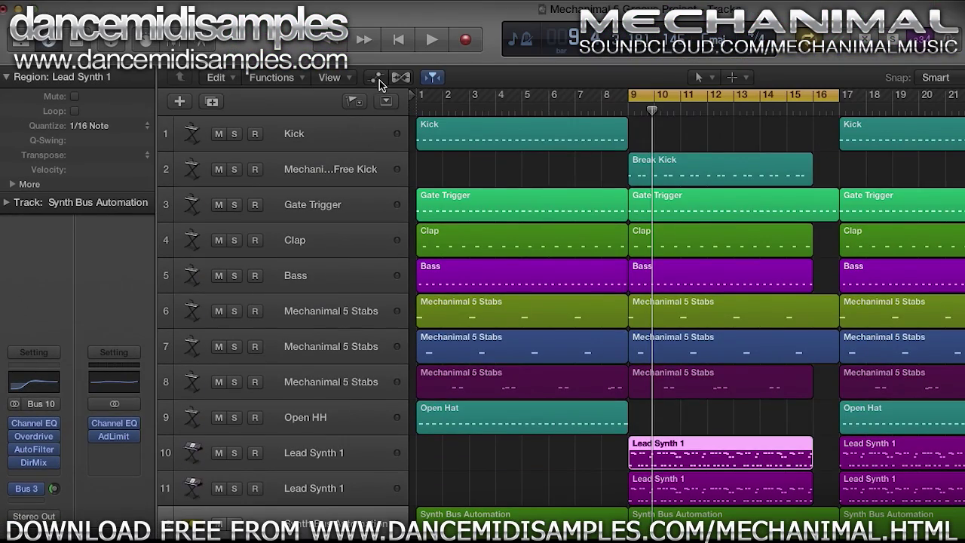
{"action": "left_click", "coordinate": [380, 77]}
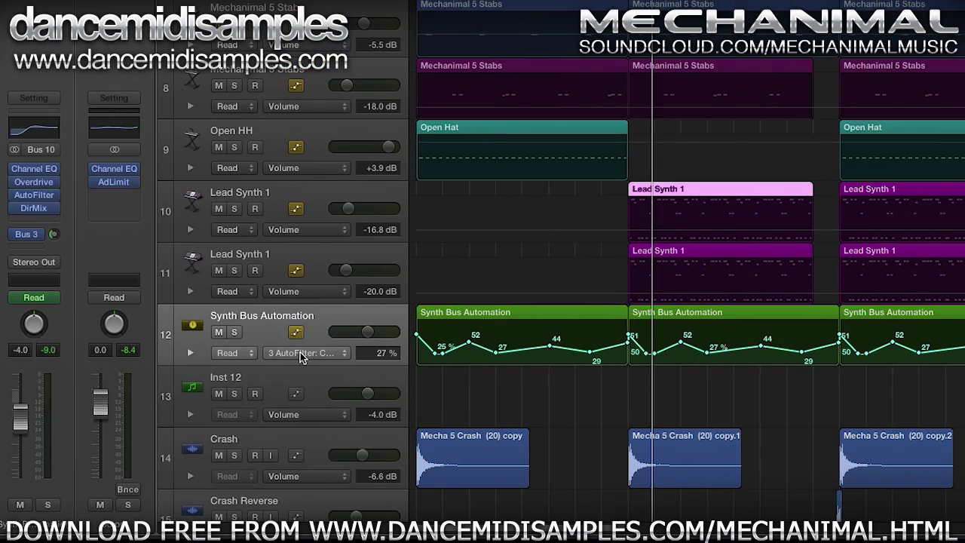
{"action": "left_click", "coordinate": [301, 352]}
{"action": "left_click", "coordinate": [308, 359]}
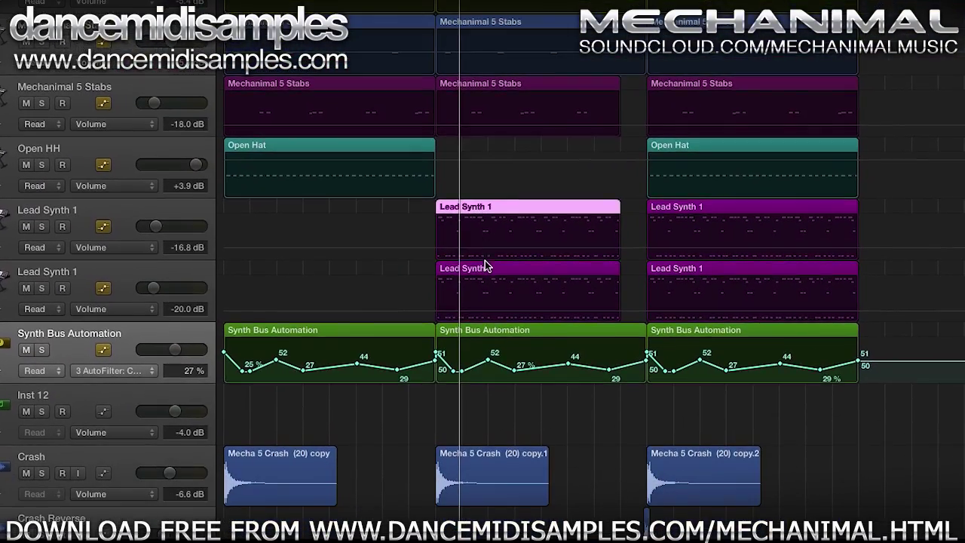
- Add the first Lead Synth 1 region on track 11 to the selection, solo both lead tracks and play the filter automation
{"action": "left_click", "coordinate": [493, 312], "text": "shift"}
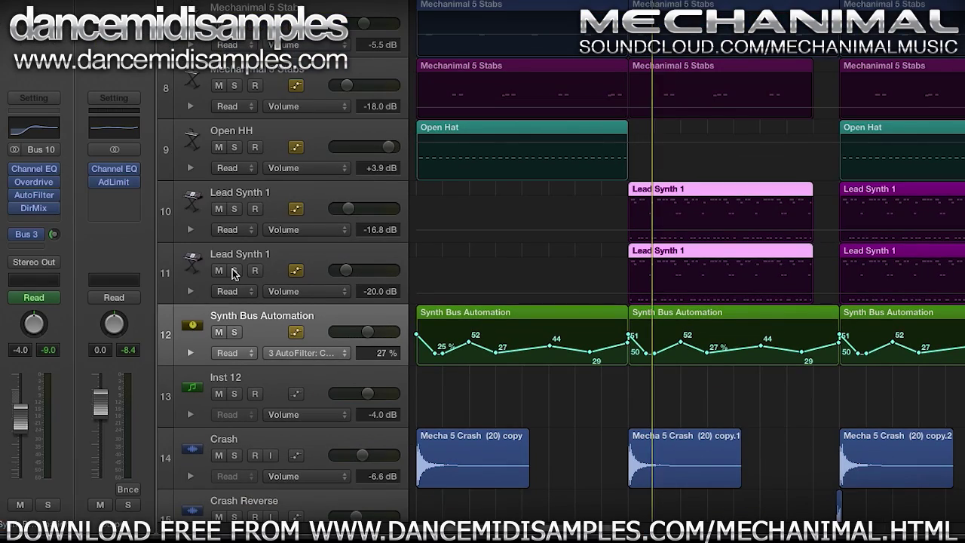
{"action": "left_click", "coordinate": [233, 272]}
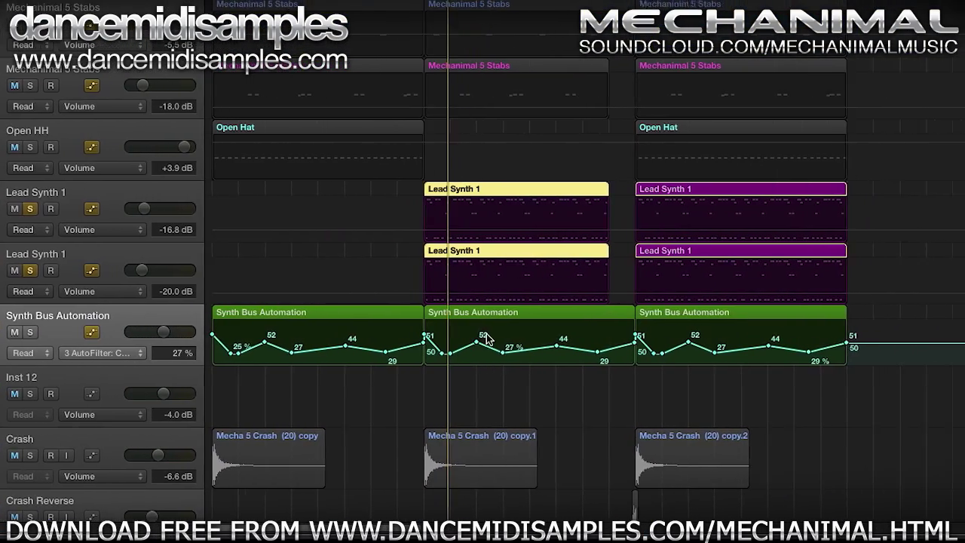
{"action": "key", "text": "space"}
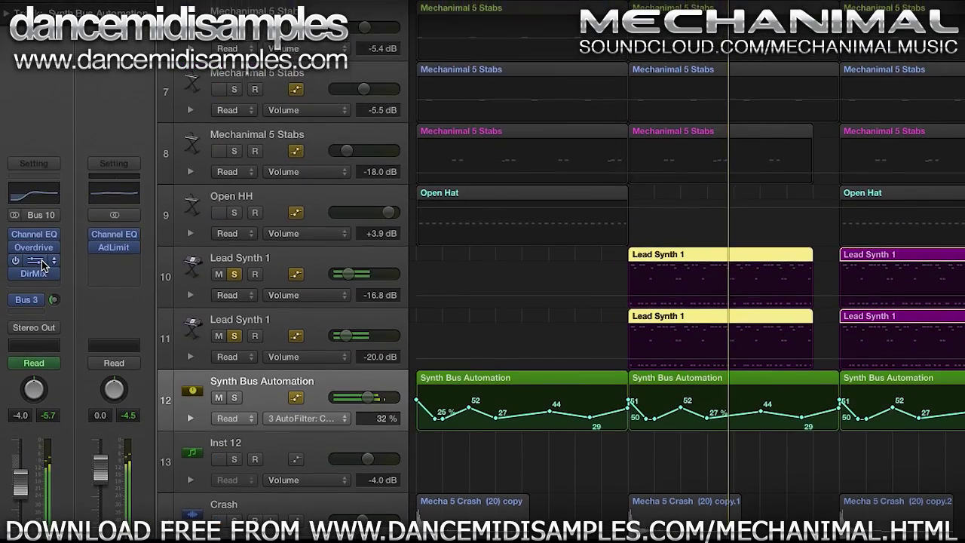
- Inspect the AutoFilter settings on the Synth Bus Automation channel and hide the track automation
{"action": "left_click", "coordinate": [43, 100]}
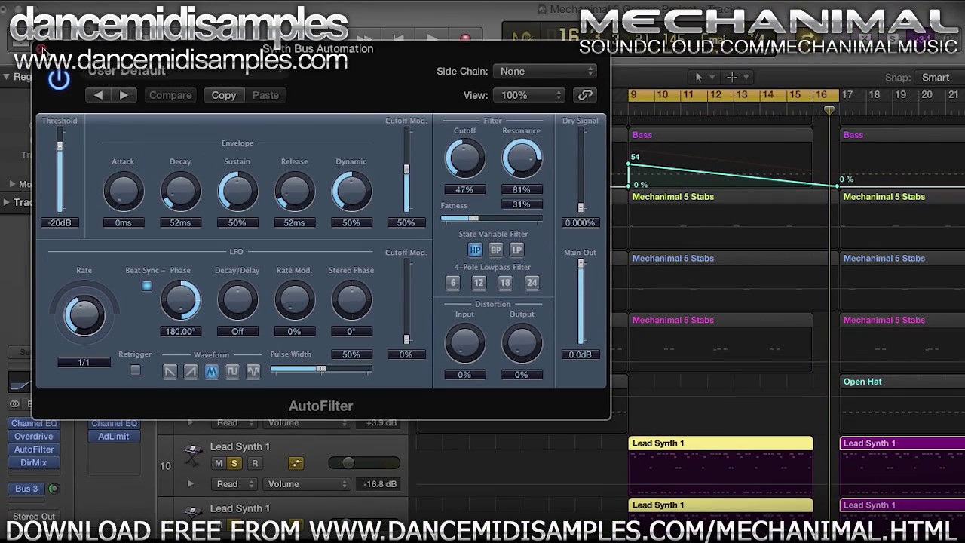
{"action": "left_click", "coordinate": [42, 50]}
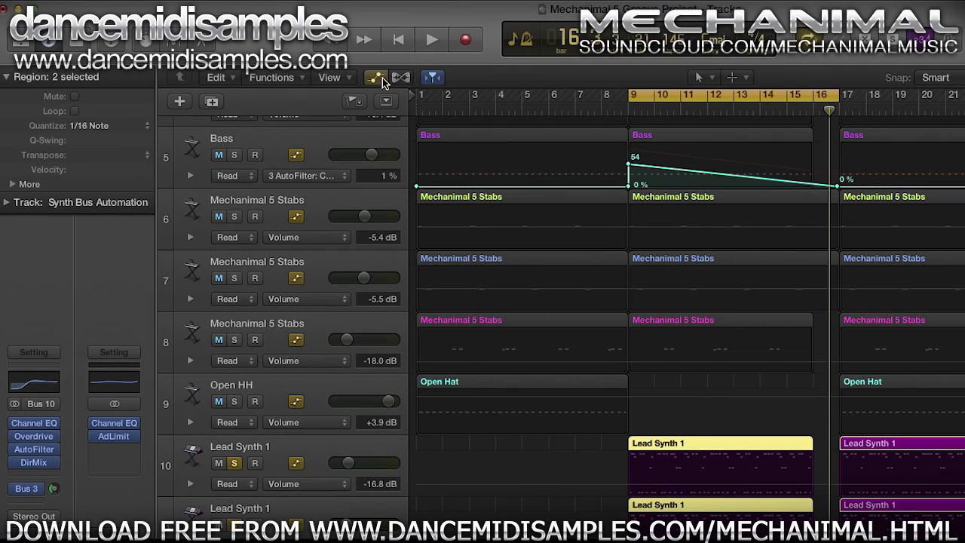
{"action": "left_click", "coordinate": [381, 78]}
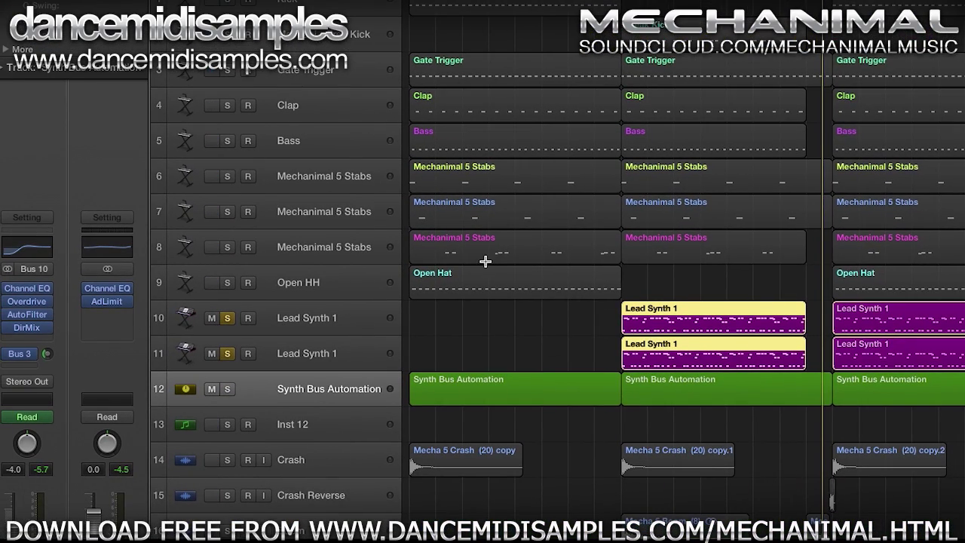
- Clear the solos on both Lead Synth 1 tracks so the whole arrangement plays
{"action": "key", "text": "super+Up"}
{"action": "key", "text": "super+Left"}
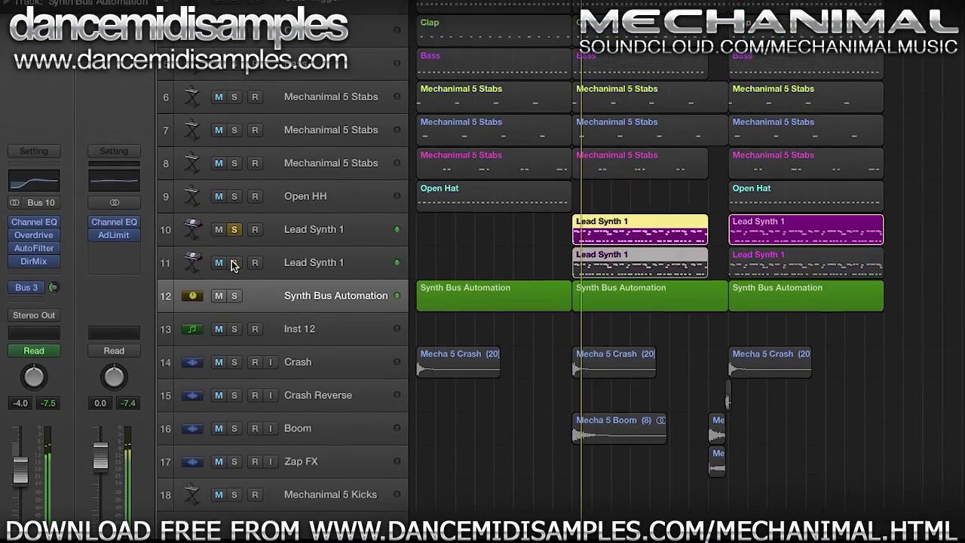
{"action": "left_click", "coordinate": [229, 295]}
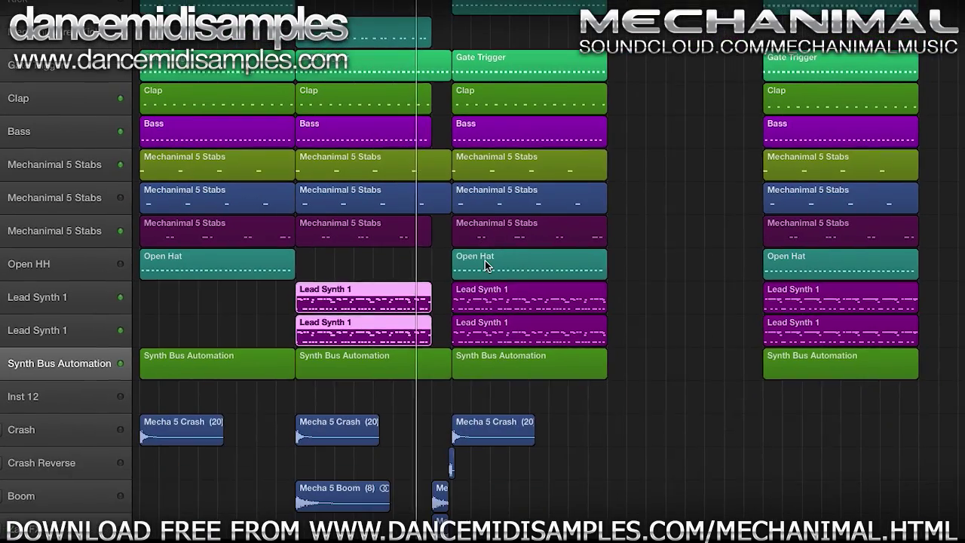
- Move the Open Hat region from bar 17 to the empty section starting at bar 25
{"action": "left_click", "coordinate": [562, 390]}
{"action": "left_click_drag", "start_coordinate": [485, 260], "coordinate": [641, 264]}
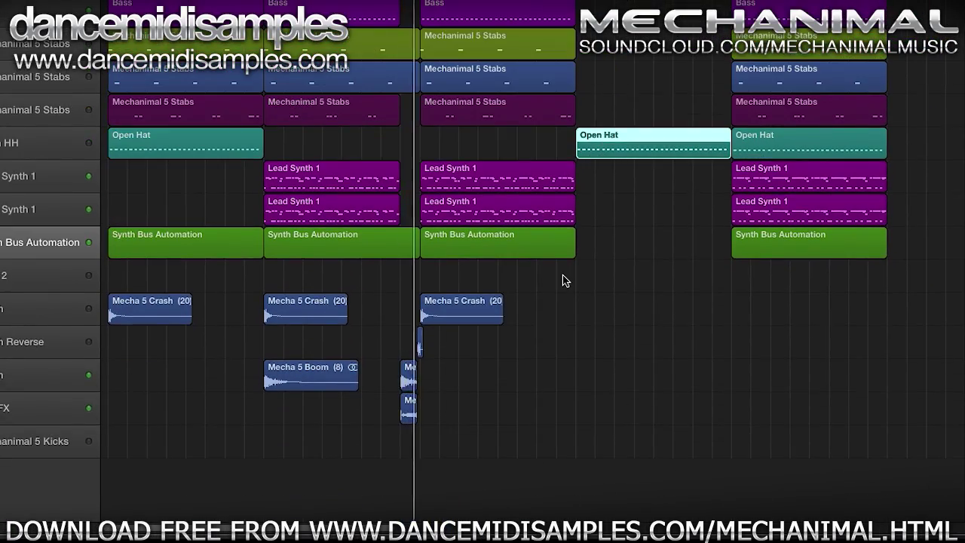